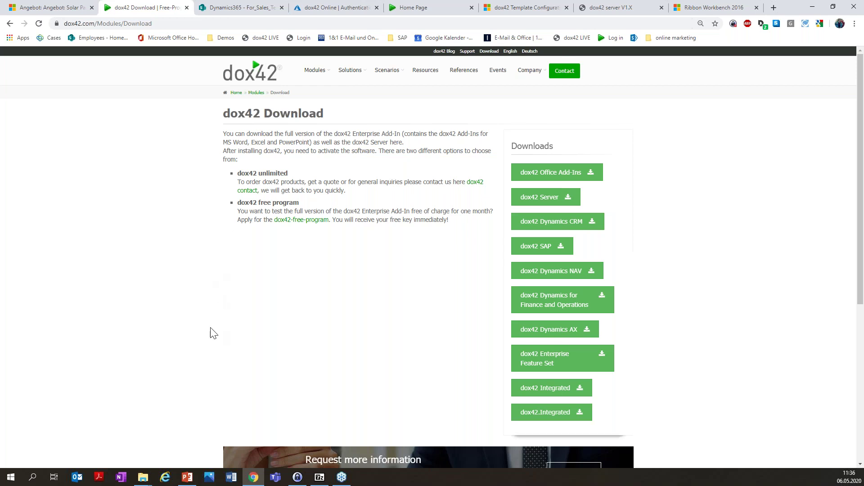
# Switch to the Webinar_CRM_Demo folder in File Explorer and open the template Sales_Quote_Simple.docx in Word
pyautogui.moveTo(154, 481)
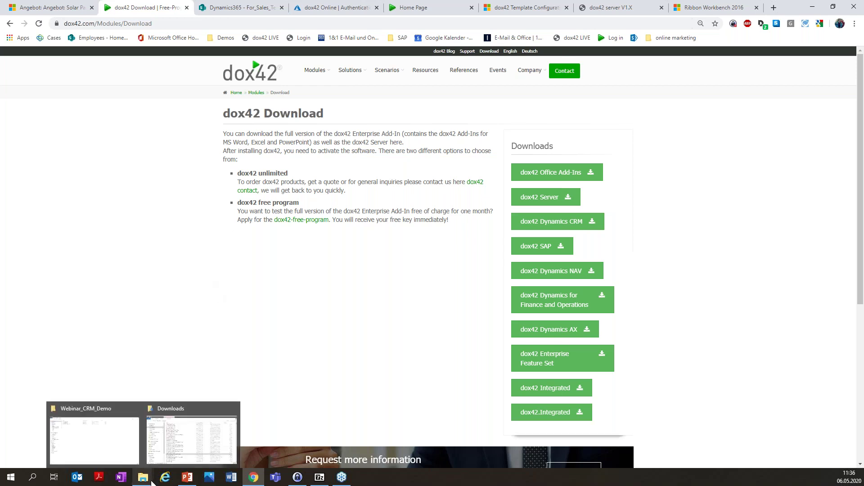
pyautogui.click(127, 454)
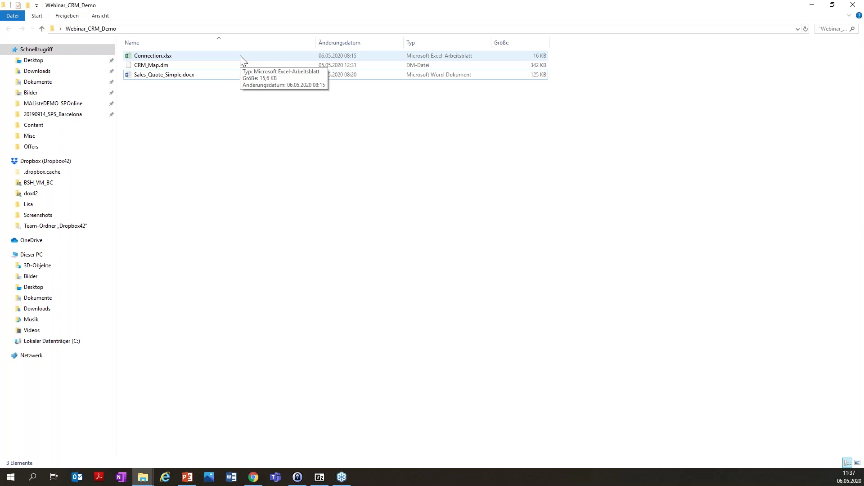
pyautogui.click(223, 76)
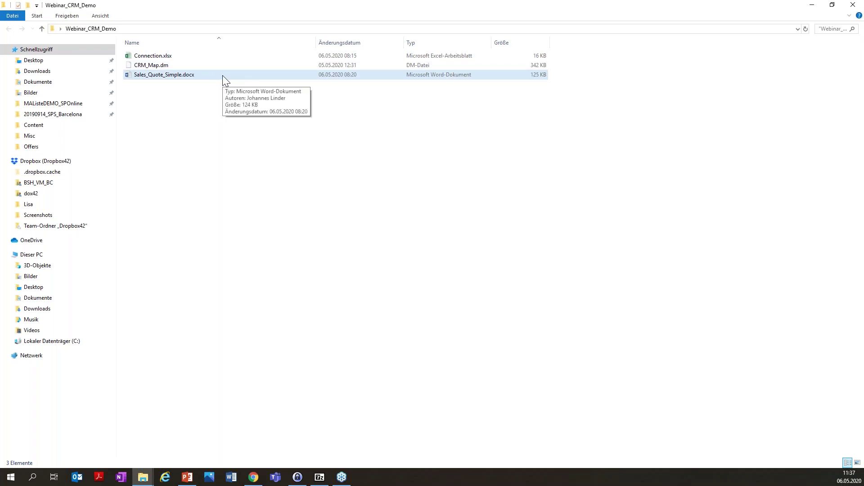
pyautogui.doubleClick(223, 79)
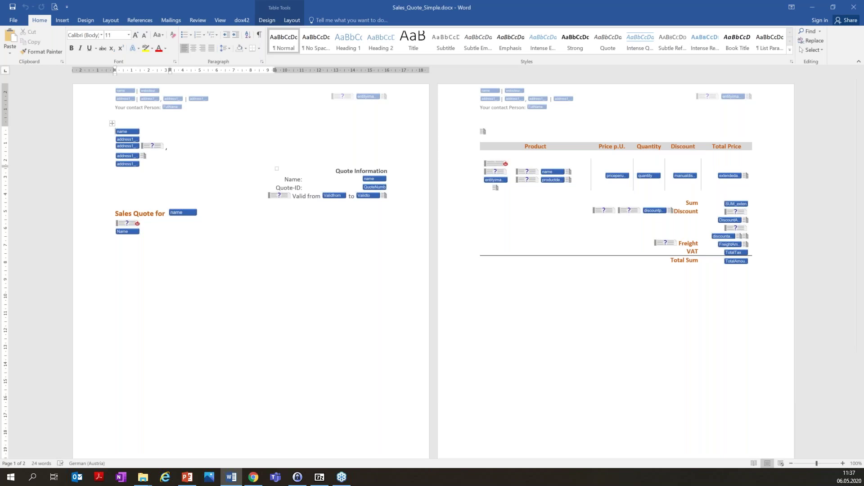
# Switch to the Solar Panels quote in Dynamics 365 in Chrome and generate its document with Return PDF Quote
pyautogui.click(262, 483)
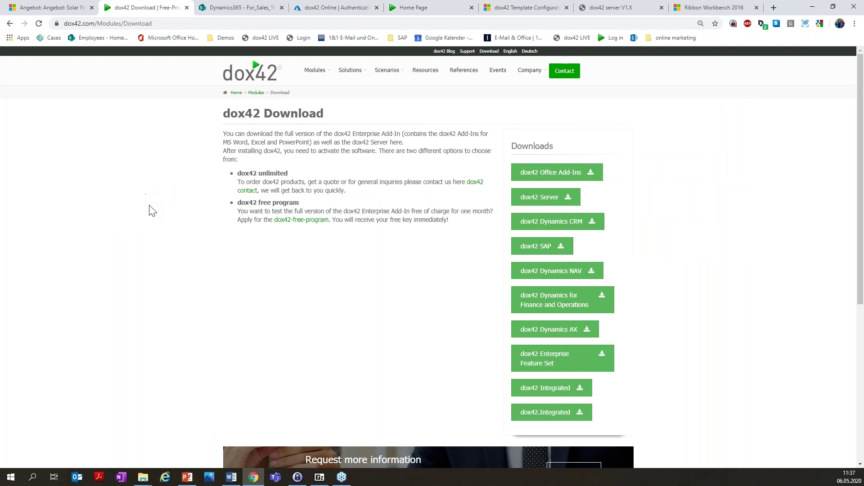
pyautogui.click(70, 7)
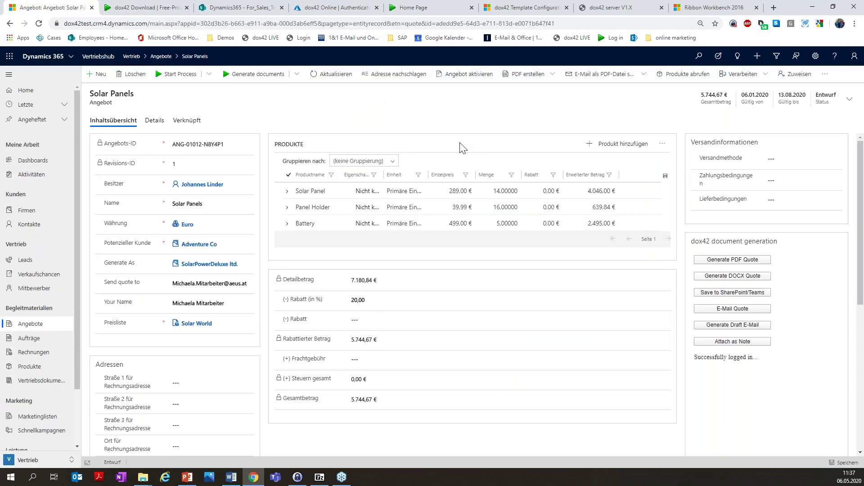
pyautogui.click(221, 23)
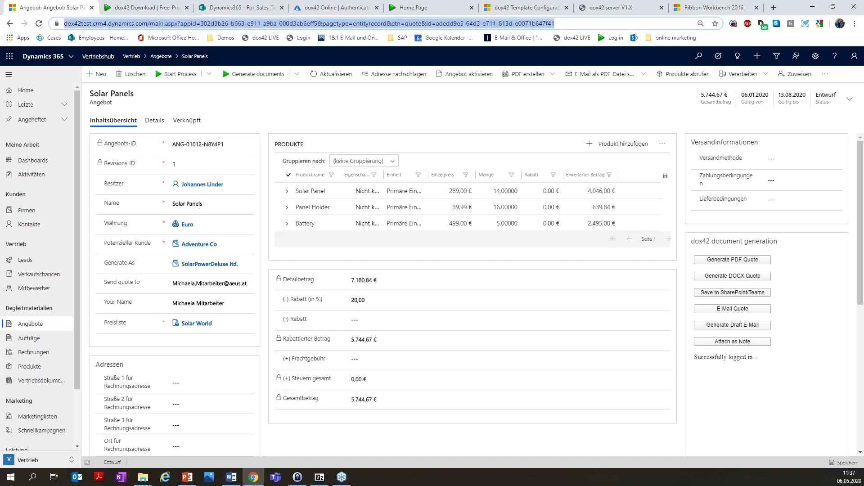
pyautogui.press('Return')
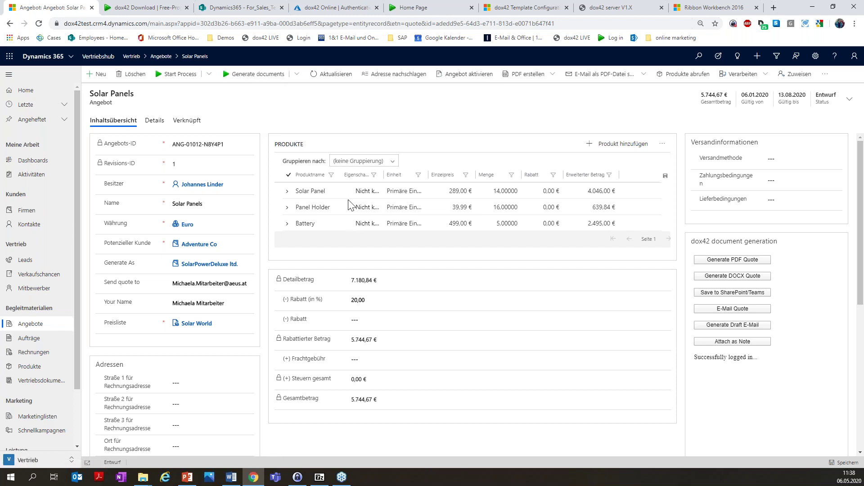
pyautogui.click(296, 75)
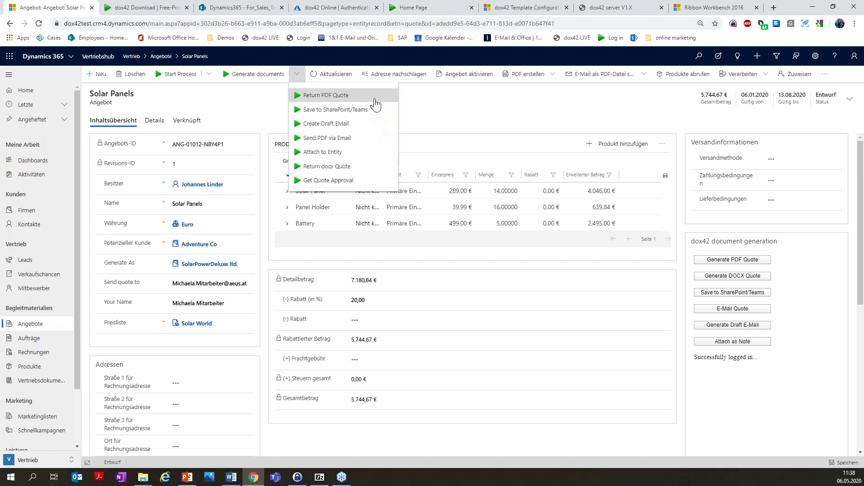
pyautogui.click(351, 97)
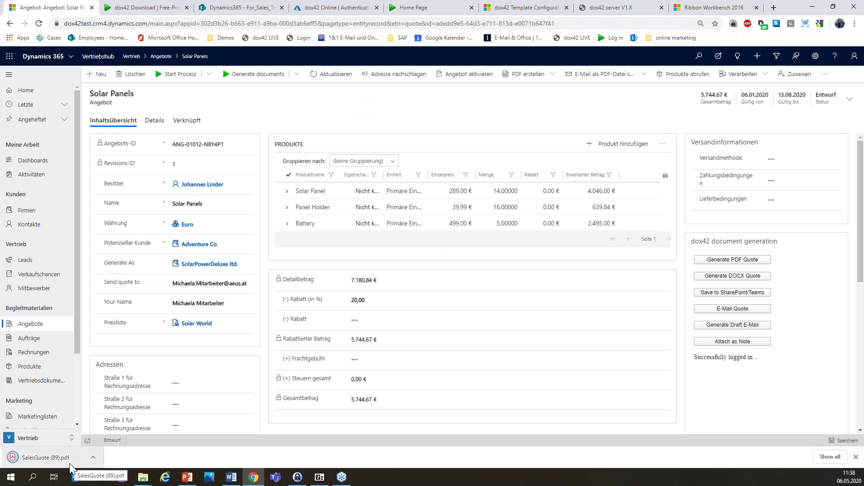
# Open the downloaded sales quote PDF and review its cover letter, product and service tables, and technical presentation
pyautogui.click(67, 462)
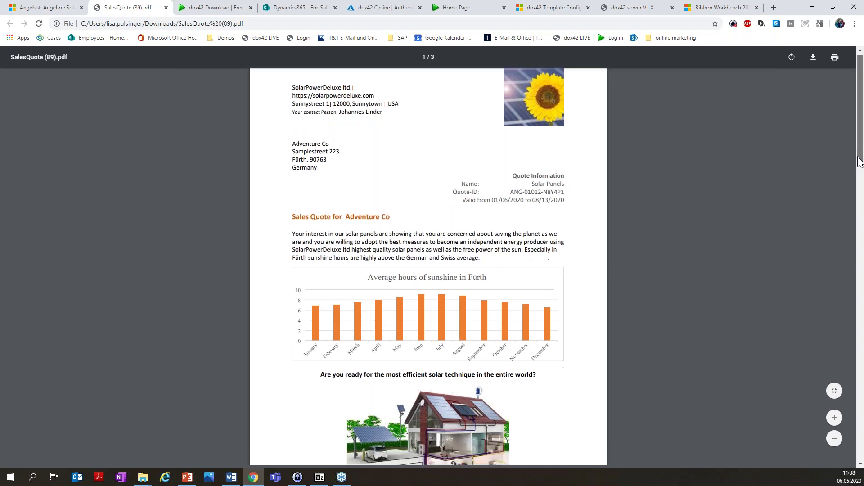
pyautogui.scroll(-2, 820, 148)
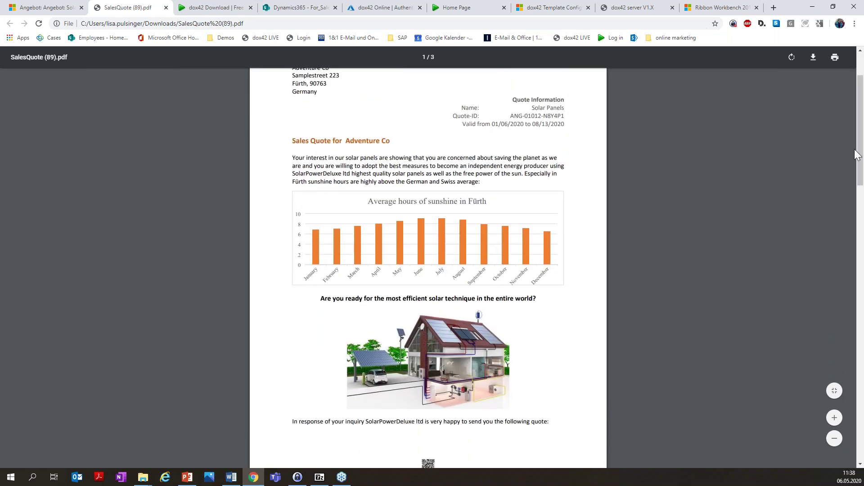
pyautogui.moveTo(861, 174); pyautogui.dragTo(856, 288)
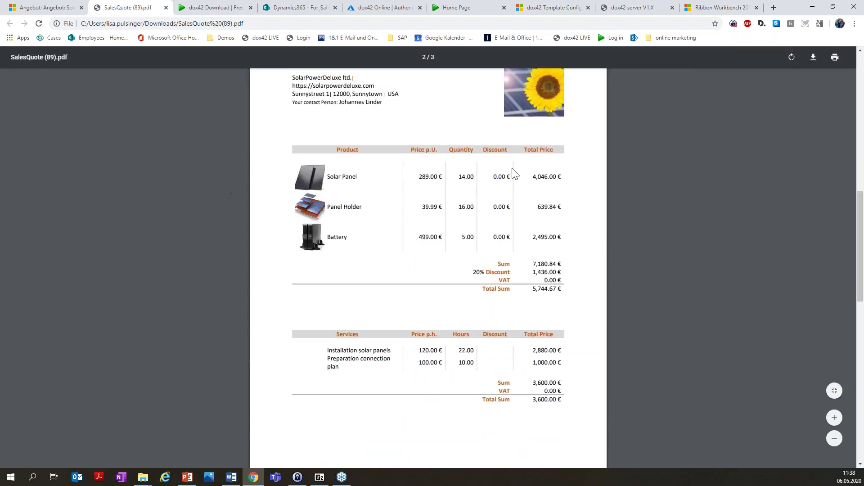
pyautogui.moveTo(860, 203); pyautogui.dragTo(847, 339)
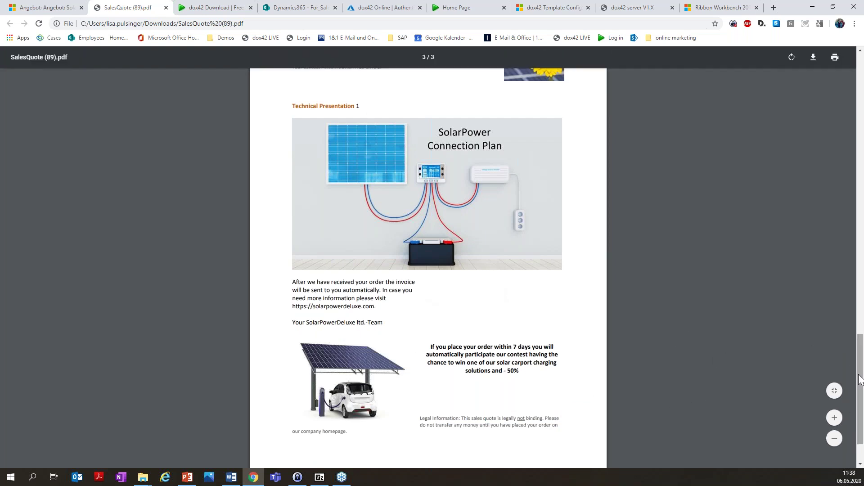
pyautogui.moveTo(860, 378); pyautogui.dragTo(861, 65)
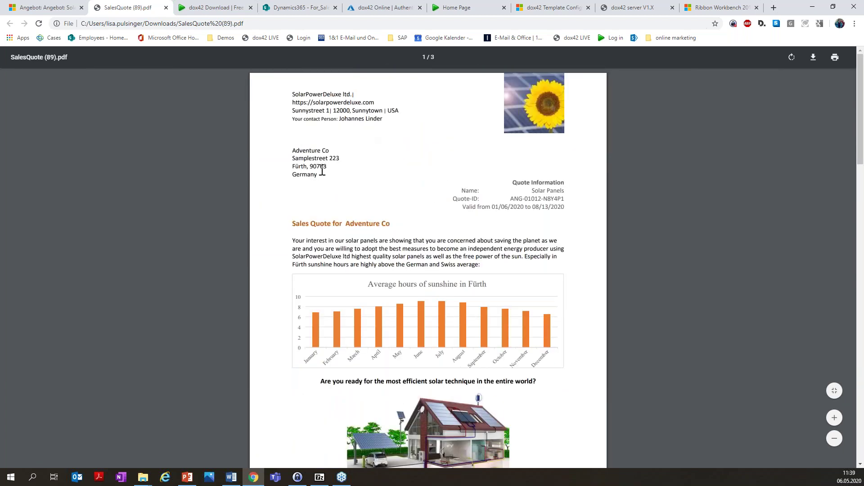
# Leave the PDF, return to the Sales_Quote_Simple.docx template in Word and select the name data field after "Sales Quote for"
pyautogui.click(69, 10)
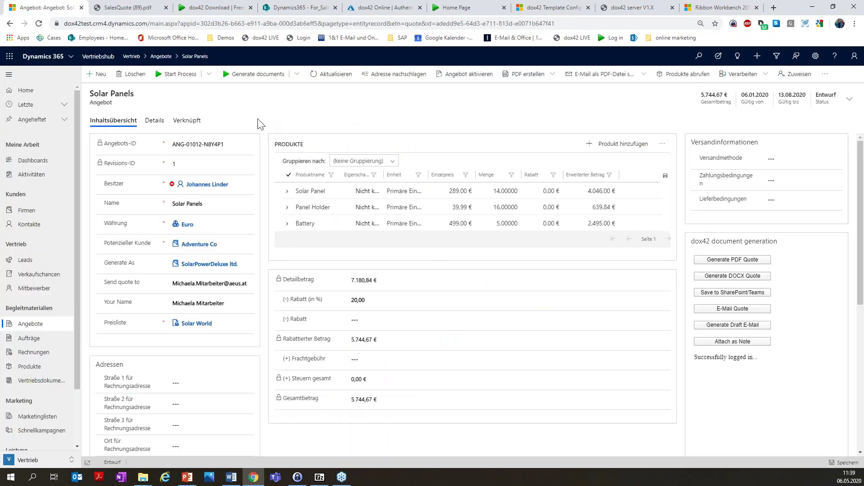
pyautogui.click(236, 481)
pyautogui.click(240, 289)
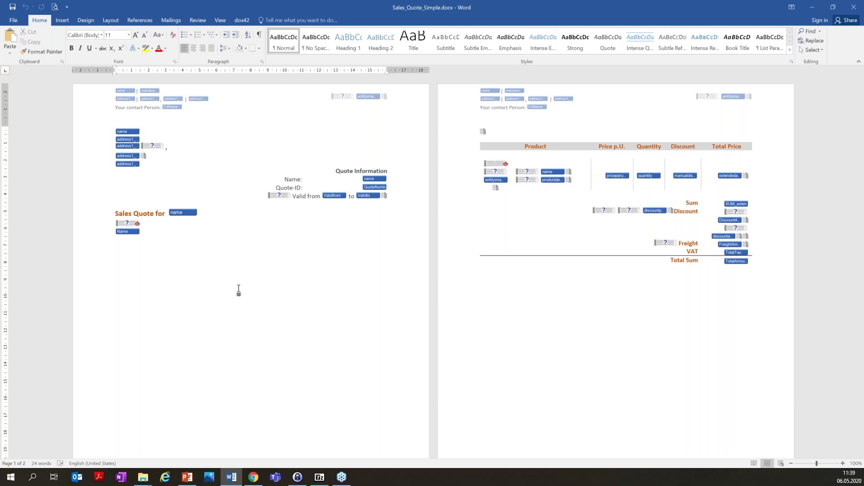
pyautogui.click(182, 214)
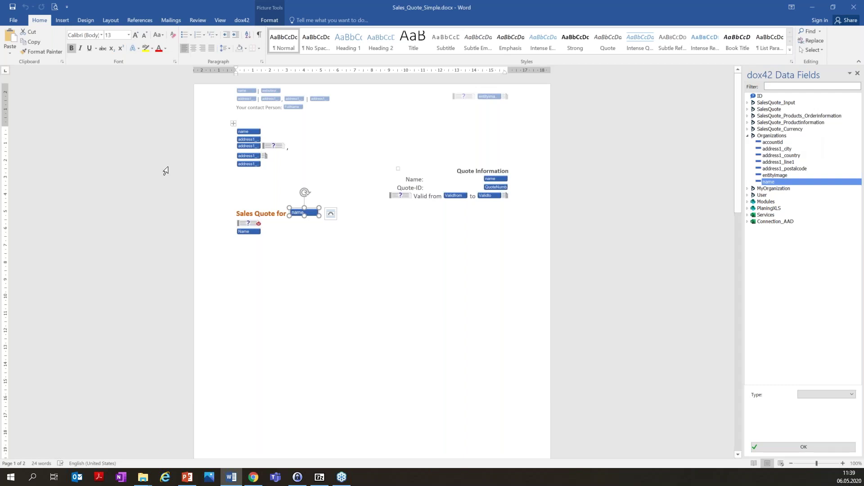
# Open the SalesQuote_Input source in the dox42 data map, inspect its Azure Active Directory configuration and test the CRM connection
pyautogui.click(245, 19)
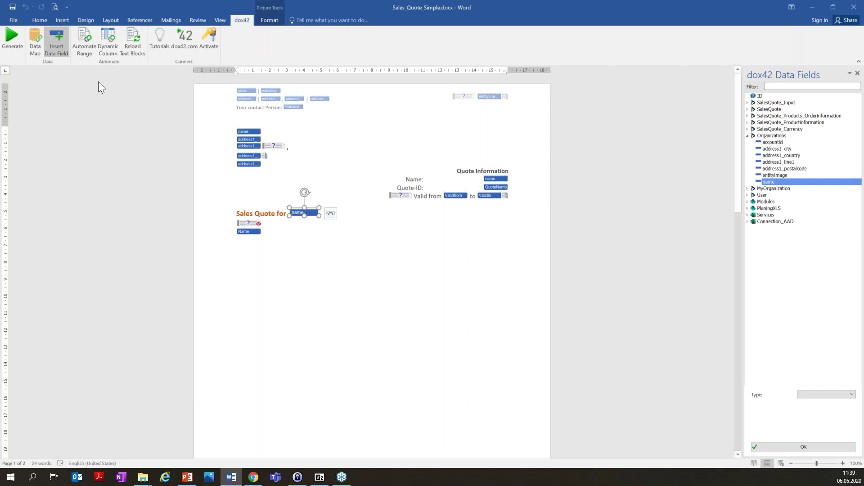
pyautogui.click(38, 50)
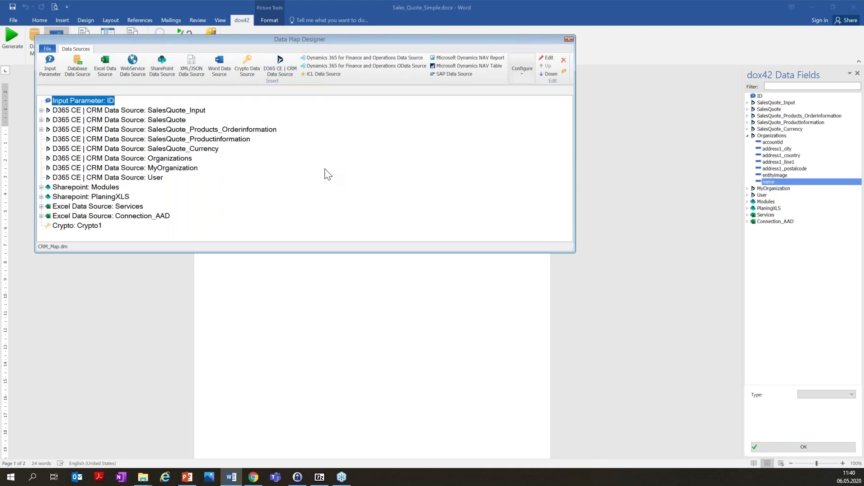
pyautogui.doubleClick(143, 112)
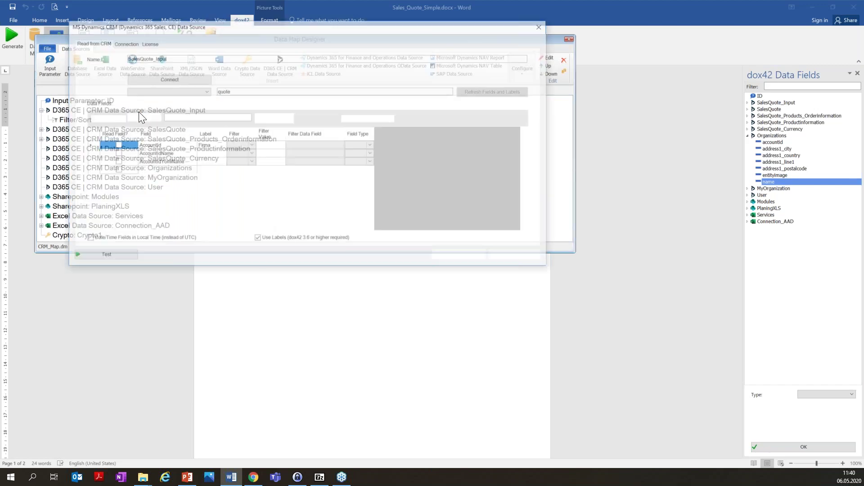
pyautogui.click(125, 42)
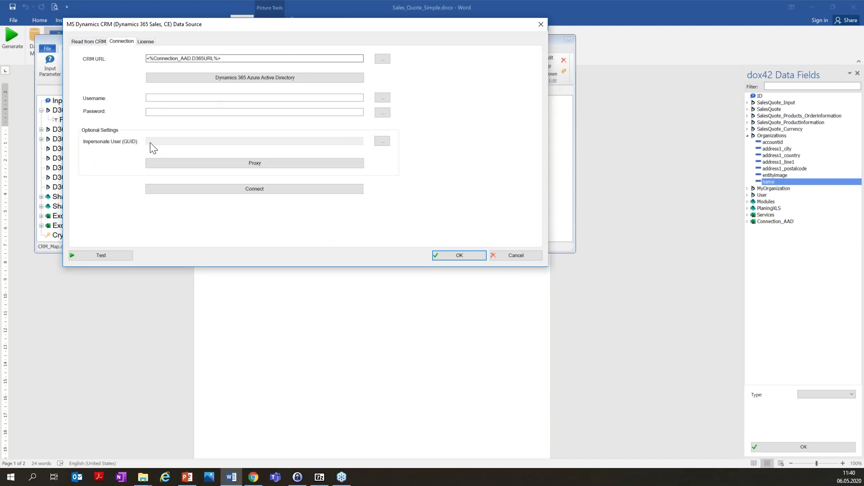
pyautogui.click(342, 79)
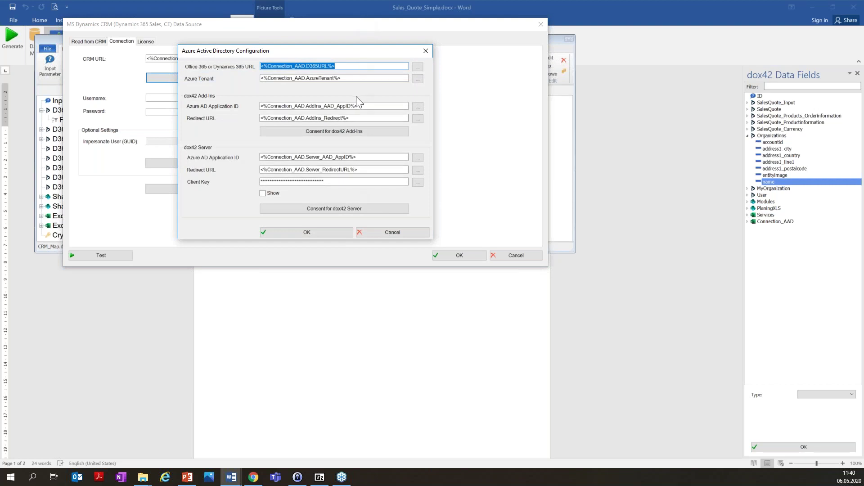
pyautogui.click(426, 51)
pyautogui.click(255, 189)
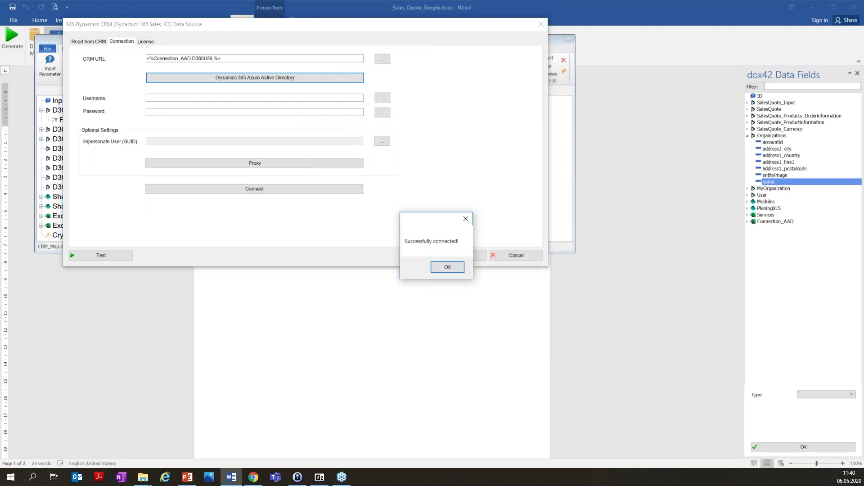
pyautogui.click(451, 269)
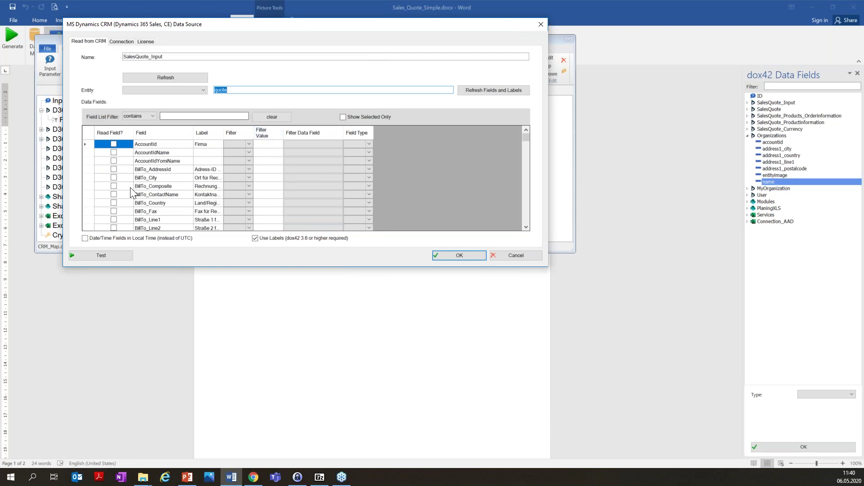
# Browse the available entities, keep quote, and mark AccountId, AccountIdName and AccountIdYomiName as fields to read
pyautogui.click(176, 90)
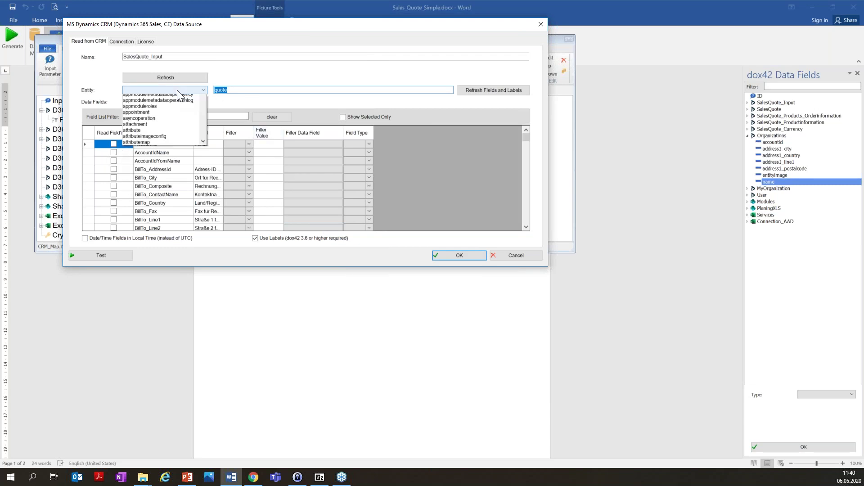
pyautogui.click(250, 89)
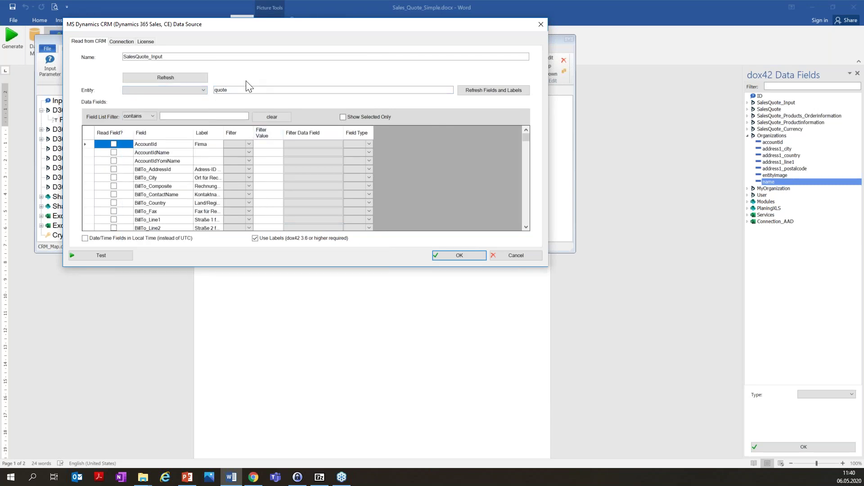
pyautogui.click(113, 144)
pyautogui.click(113, 153)
pyautogui.click(114, 153)
pyautogui.click(114, 161)
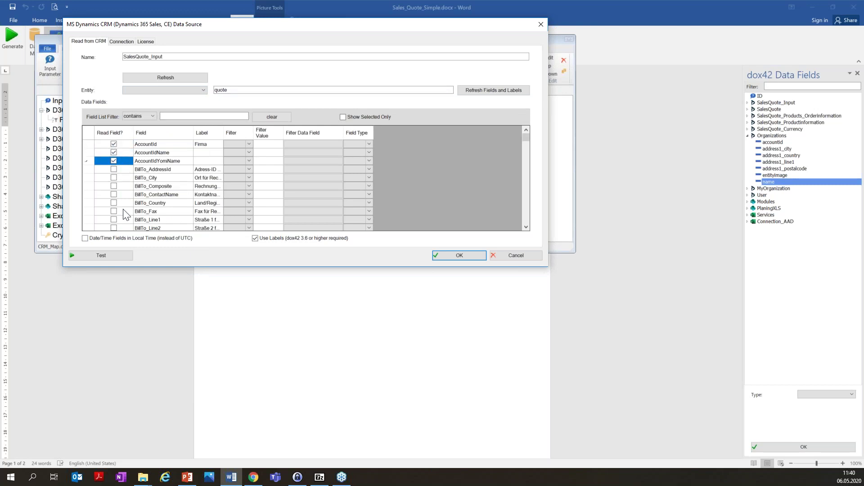
# Test the SalesQuote_Input data source to preview its quote records, and close the data map without keeping the source's changes
pyautogui.click(124, 255)
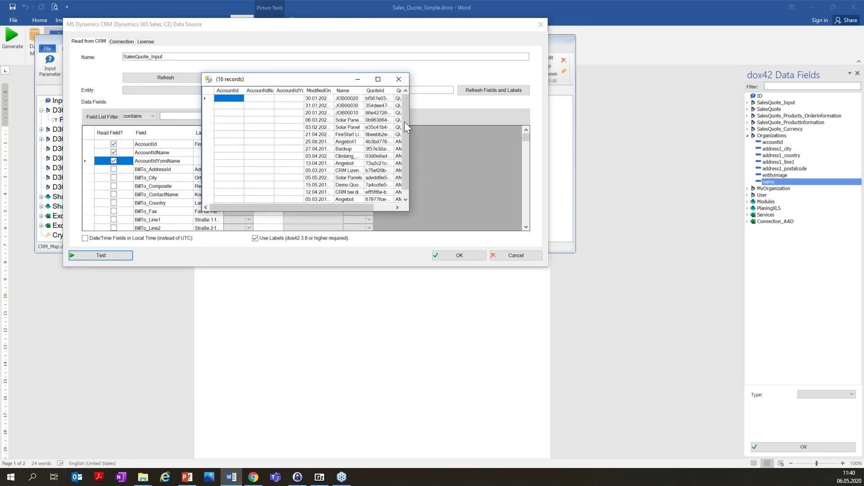
pyautogui.moveTo(355, 208); pyautogui.dragTo(376, 206)
pyautogui.moveTo(231, 208); pyautogui.dragTo(205, 208)
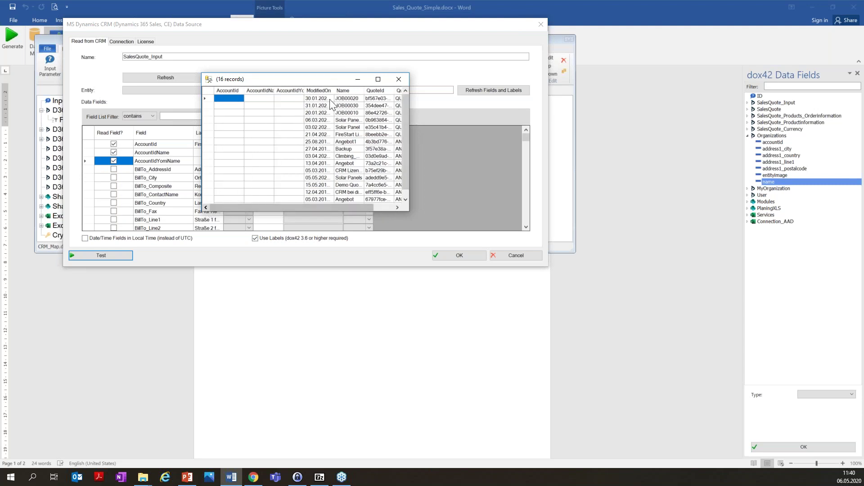
pyautogui.click(399, 80)
pyautogui.click(518, 254)
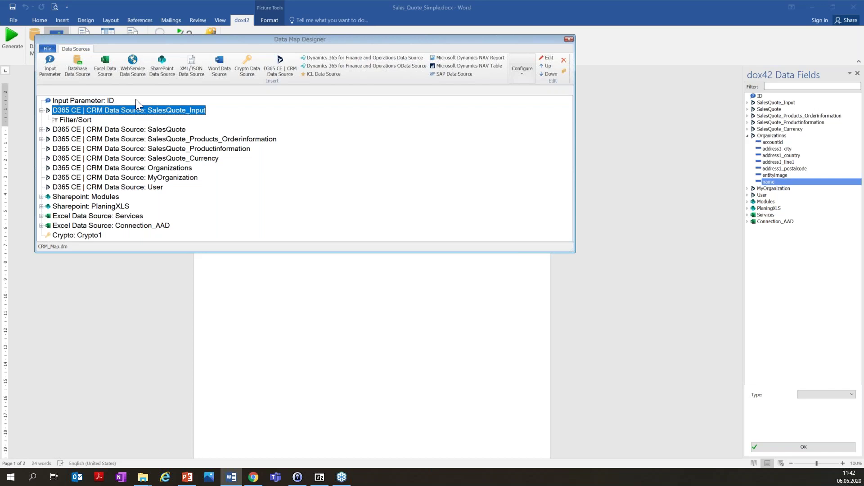
pyautogui.click(569, 42)
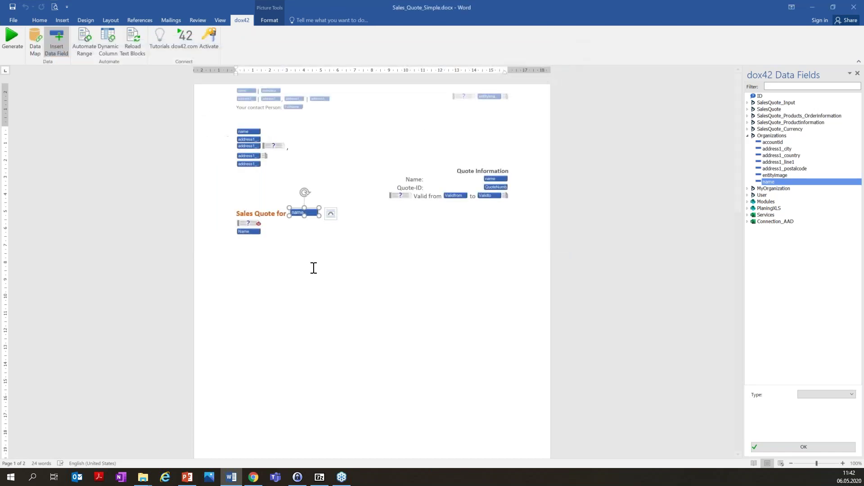
# Generate a document from the template for the Solar Panels quote
pyautogui.click(13, 42)
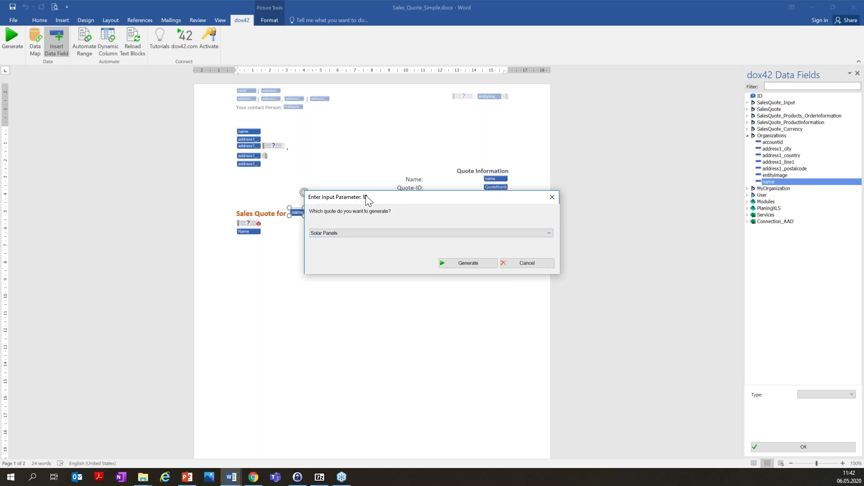
pyautogui.click(381, 230)
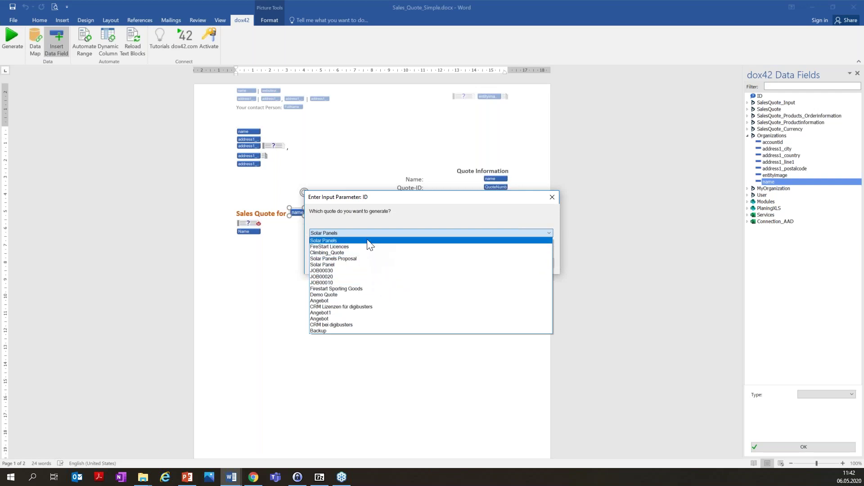
pyautogui.click(338, 241)
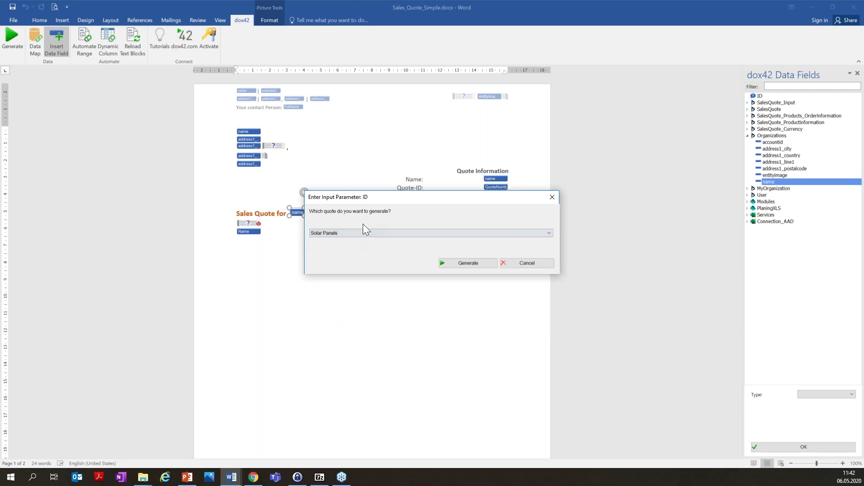
pyautogui.click(450, 263)
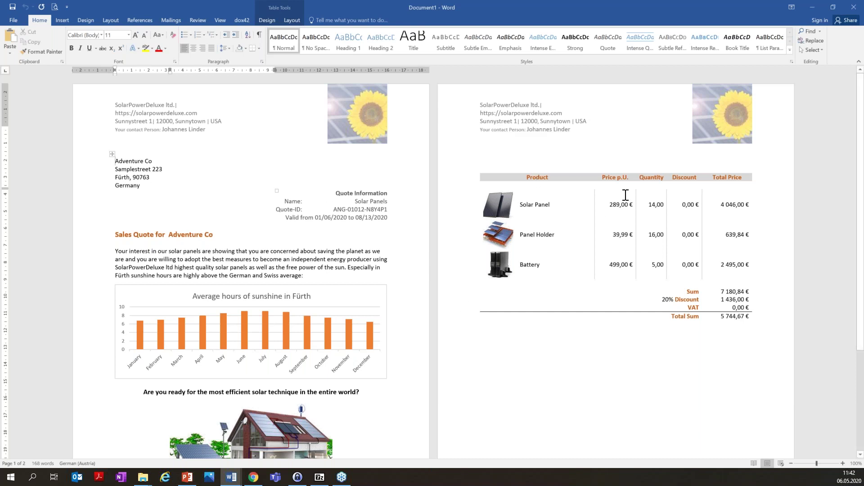
# Look over the generated sales quote document and close it without saving
pyautogui.moveTo(858, 201)
pyautogui.mouseDown()
pyautogui.moveTo(848, 319)
pyautogui.moveTo(860, 197)
pyautogui.mouseUp()
pyautogui.click(839, 10)
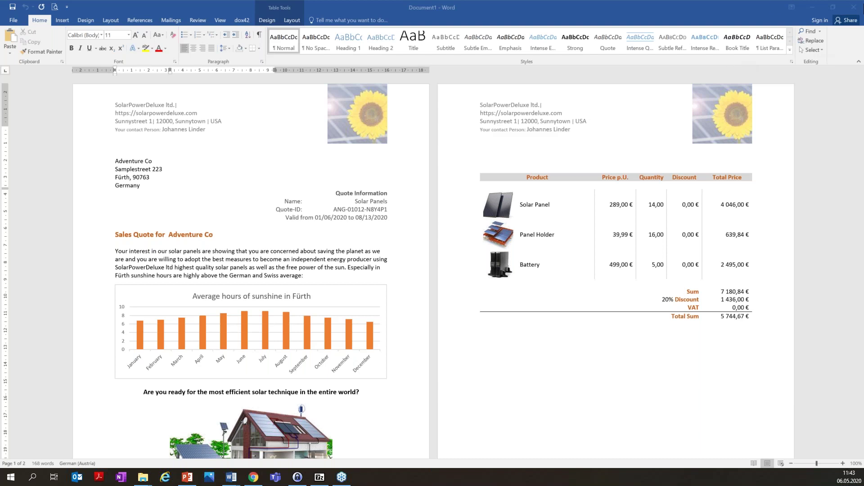
pyautogui.click(749, 9)
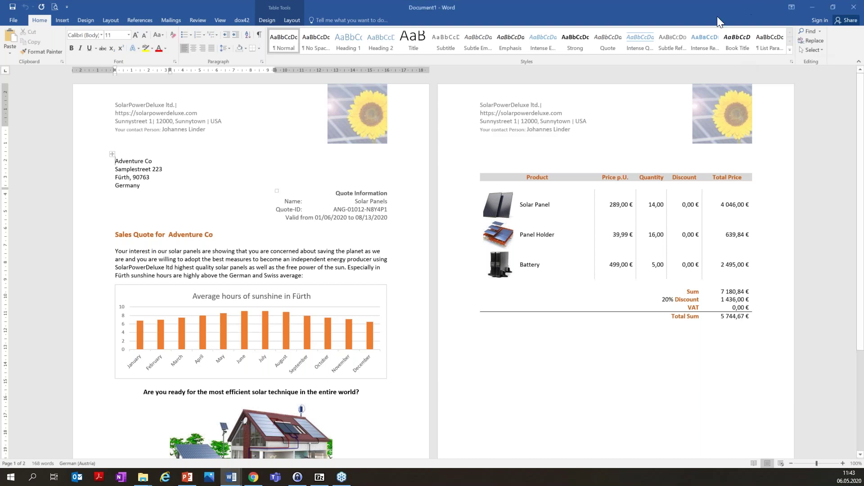
pyautogui.click(849, 9)
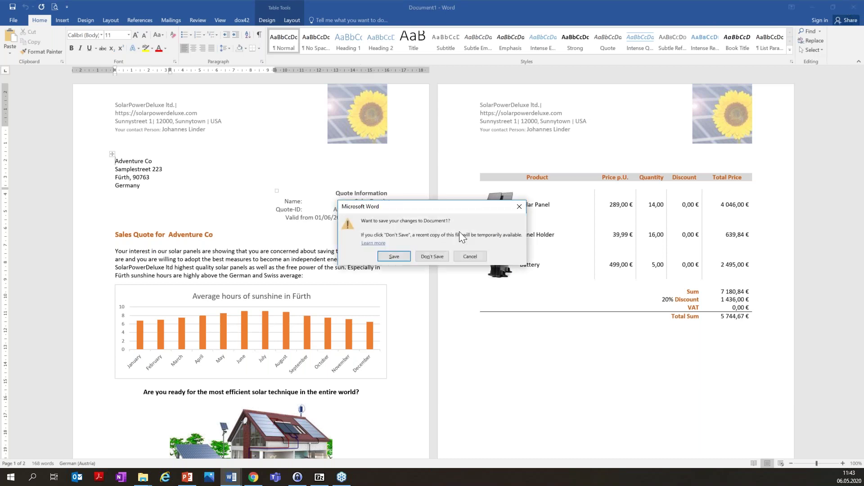
pyautogui.click(426, 256)
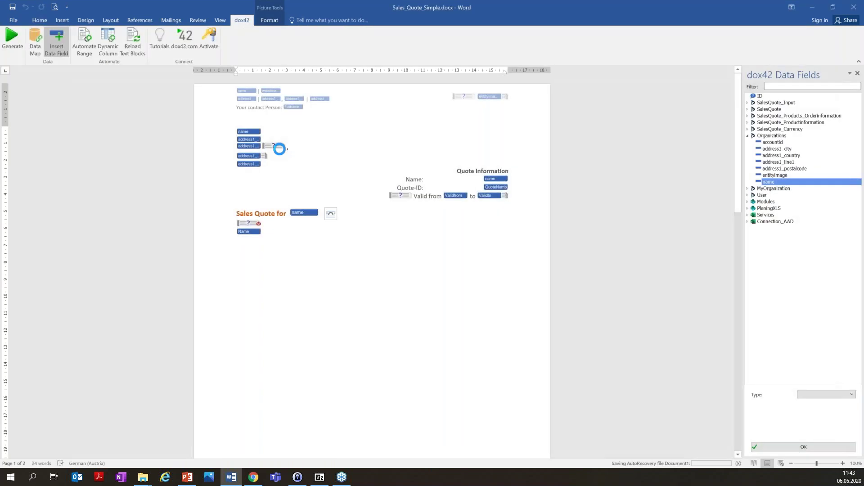
# Deselect the name data field in the Sales_Quote_Simple.docx template and close the template, returning to the browser
pyautogui.click(303, 359)
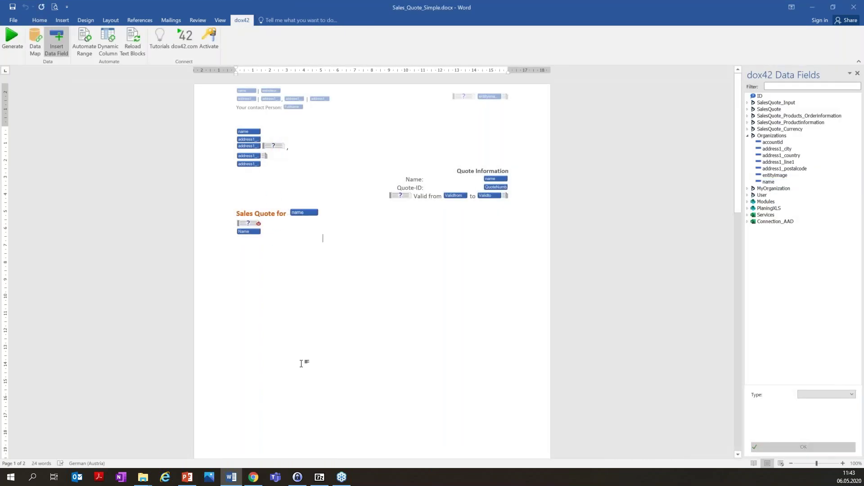
pyautogui.click(139, 481)
pyautogui.click(355, 315)
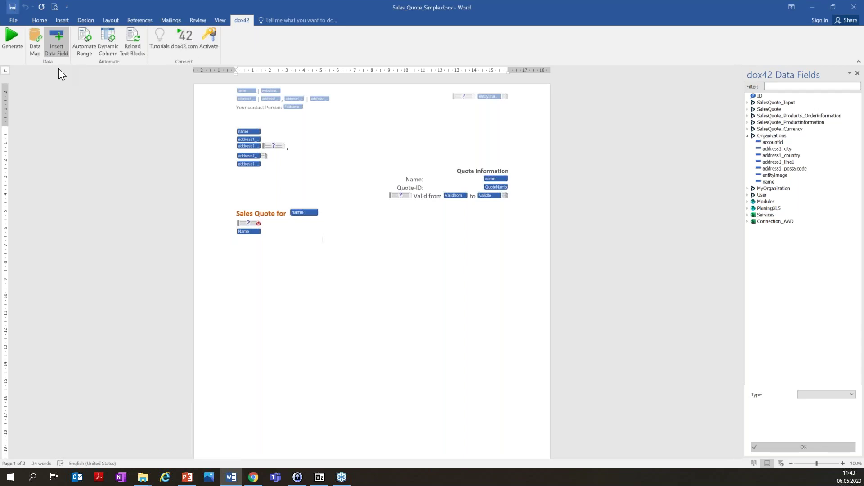
pyautogui.click(854, 7)
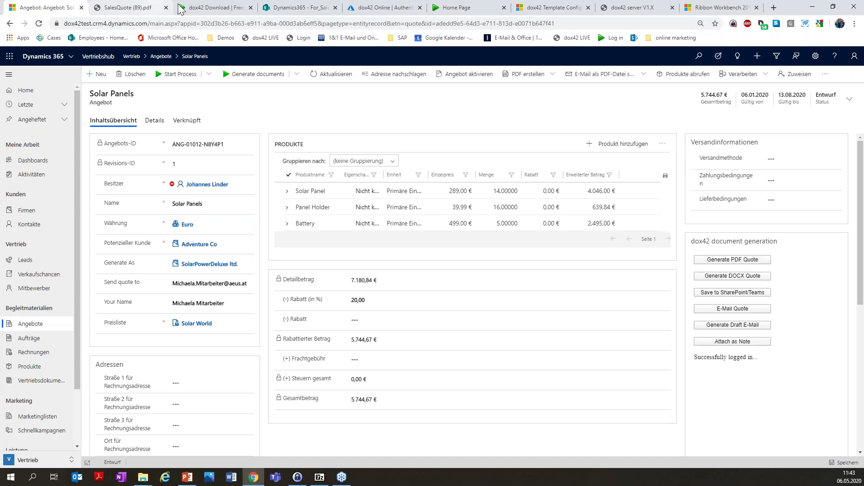
# Upload Sales_Quote_Simple.docx from the Webinar_CRM_Demo folder to the For_Sales_Templates library of the Dynamics365 SharePoint site
pyautogui.click(281, 5)
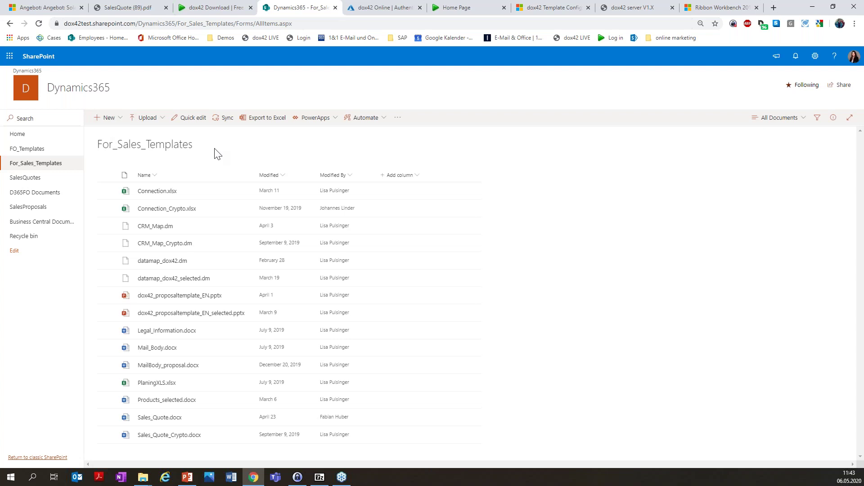
pyautogui.click(161, 118)
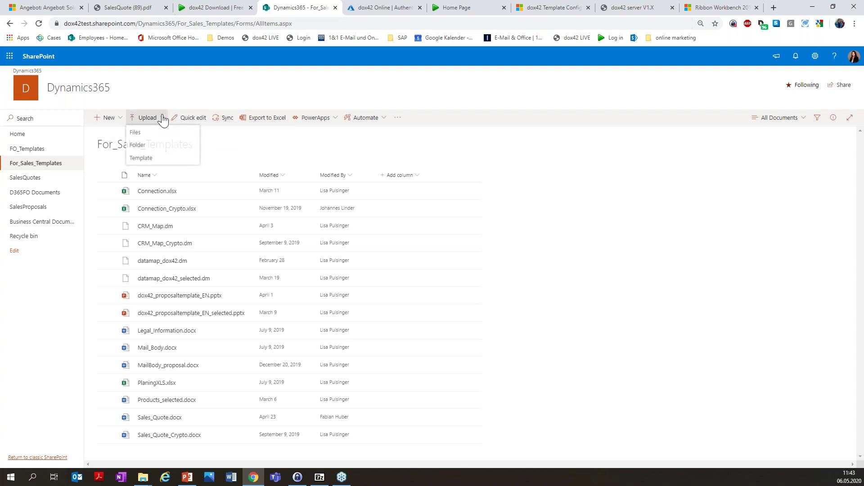
pyautogui.click(156, 133)
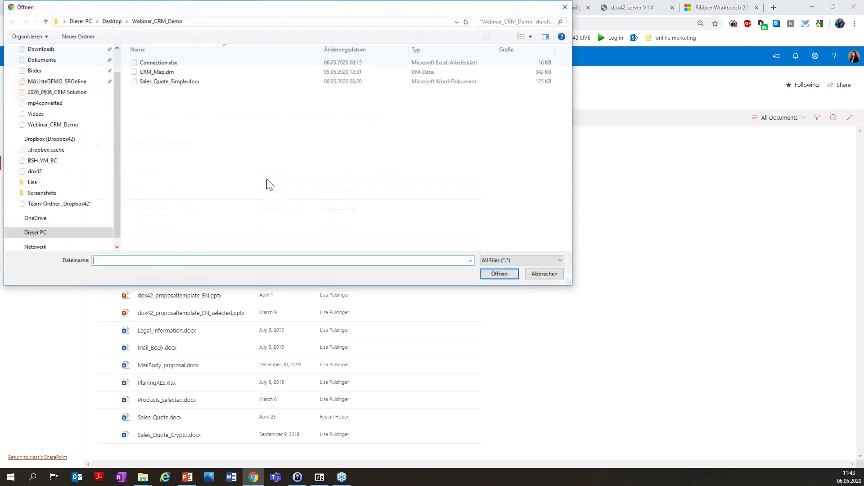
pyautogui.click(219, 86)
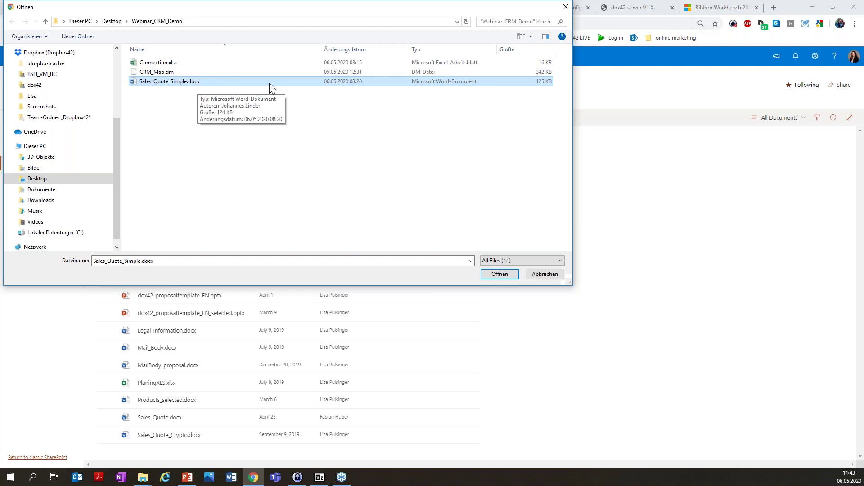
pyautogui.click(499, 274)
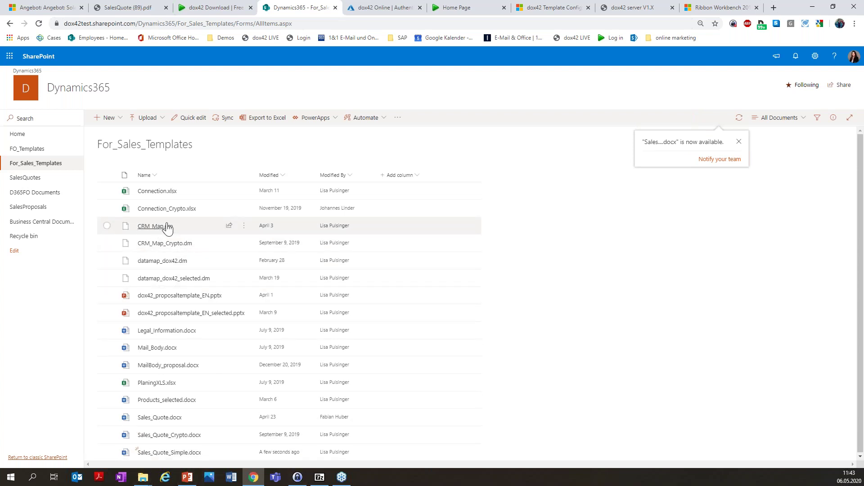
pyautogui.moveTo(147, 230)
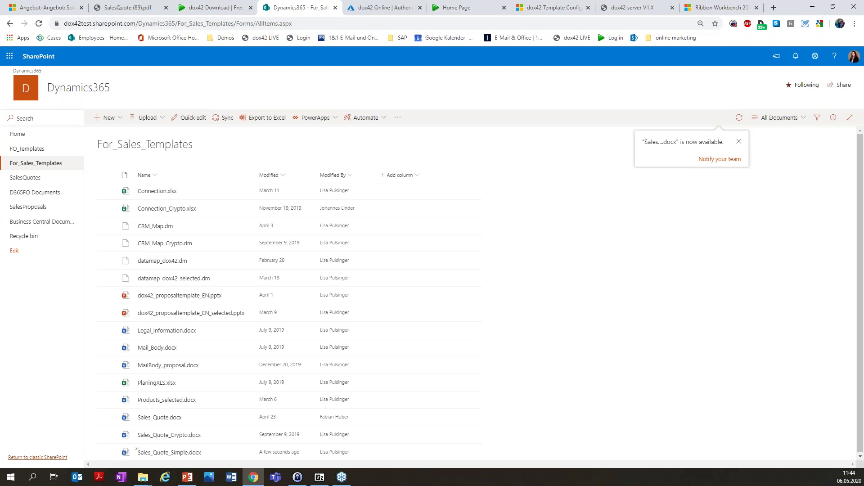
# Open the dox42 Online app registration in the Azure Active Directory admin center and view its redirect URIs
pyautogui.click(404, 6)
pyautogui.click(34, 172)
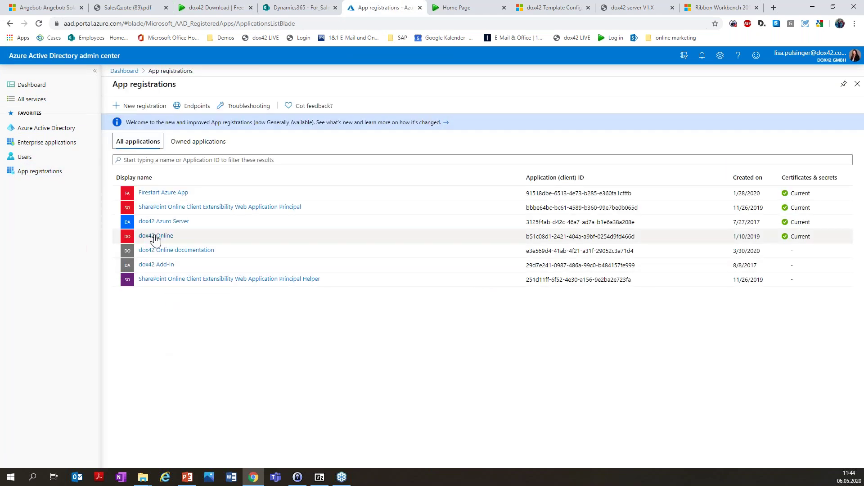
pyautogui.click(164, 237)
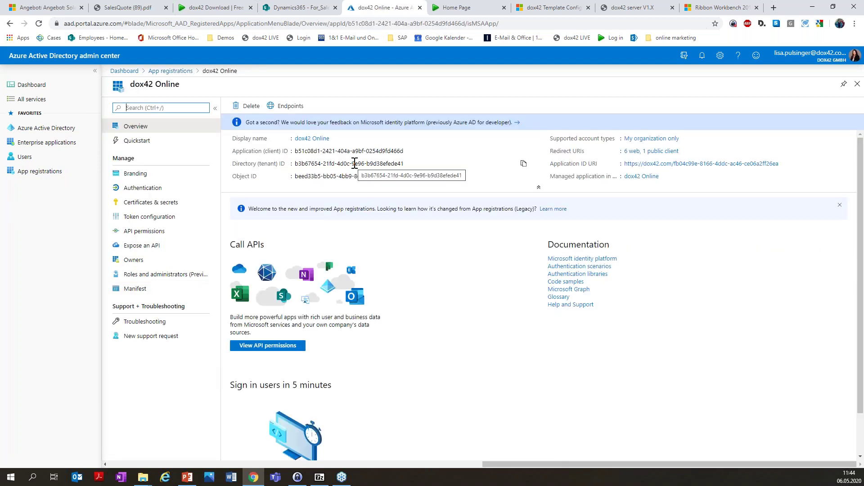
pyautogui.click(651, 152)
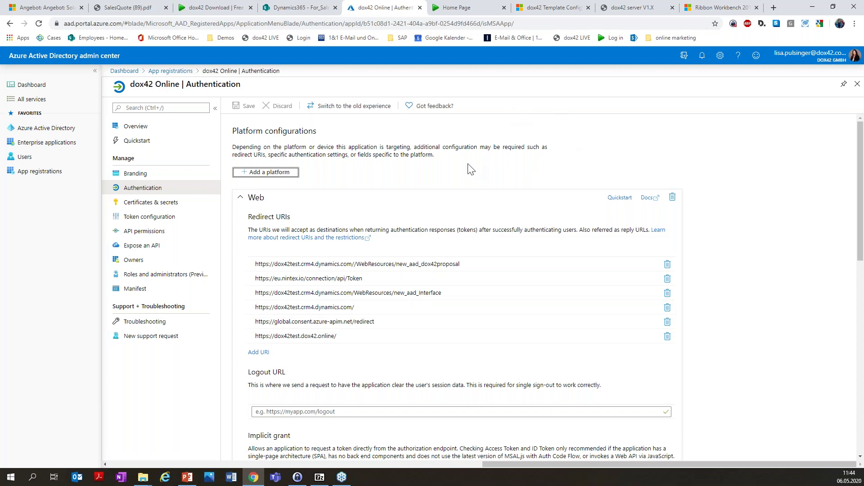
# Review the dox42 Online settings, including the SharePoint Online sites and trusted template locations
pyautogui.click(465, 15)
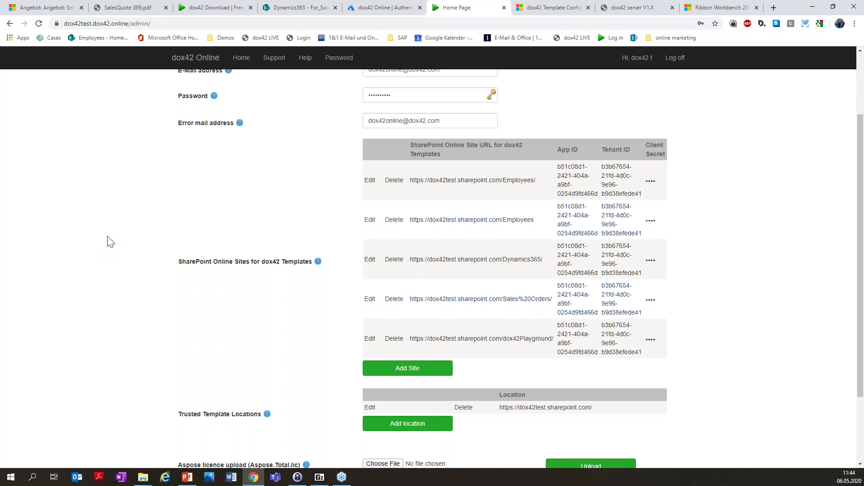
pyautogui.scroll(-2, 99, 243)
pyautogui.scroll(1, 92, 250)
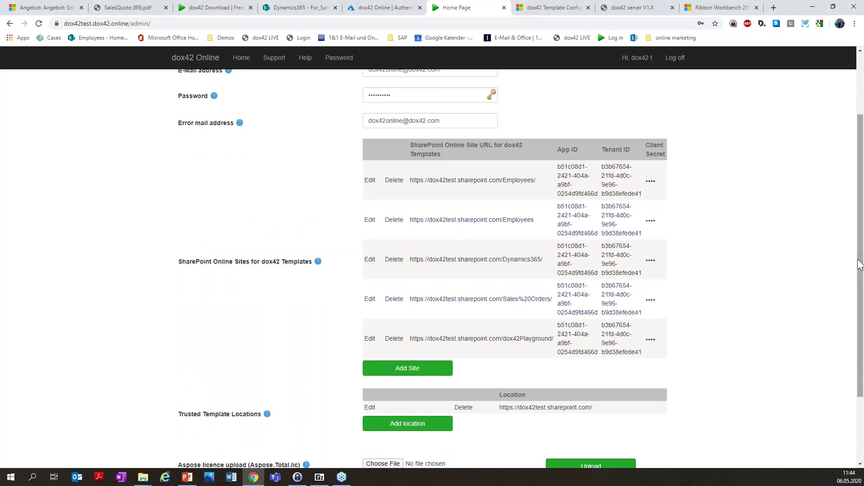
pyautogui.moveTo(858, 254); pyautogui.dragTo(857, 193)
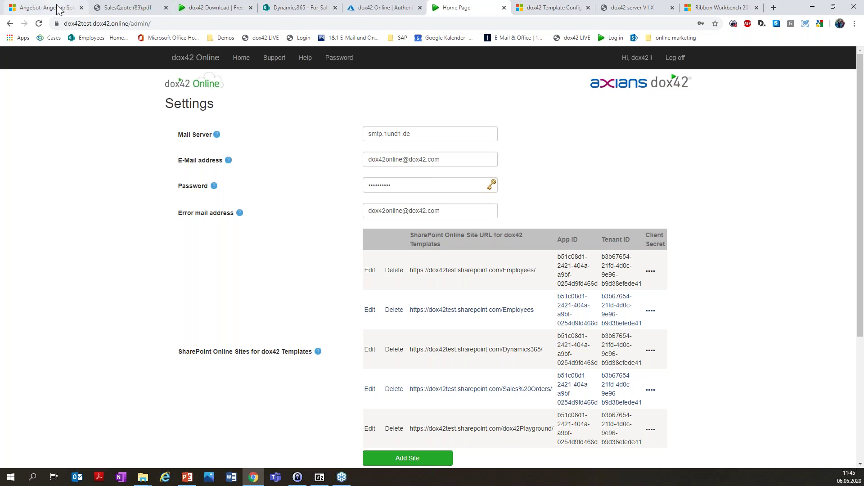
# Open the list of all solutions in the Dynamics 365 settings and start the solution import wizard
pyautogui.click(553, 7)
pyautogui.click(104, 60)
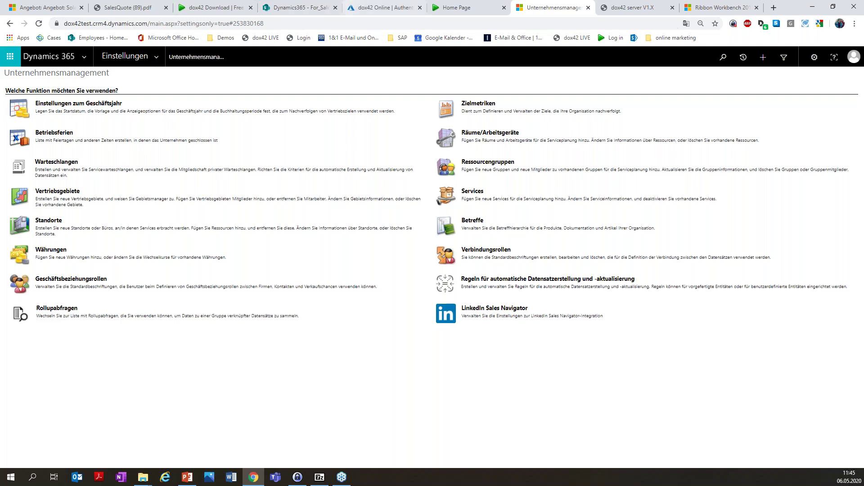
pyautogui.click(164, 60)
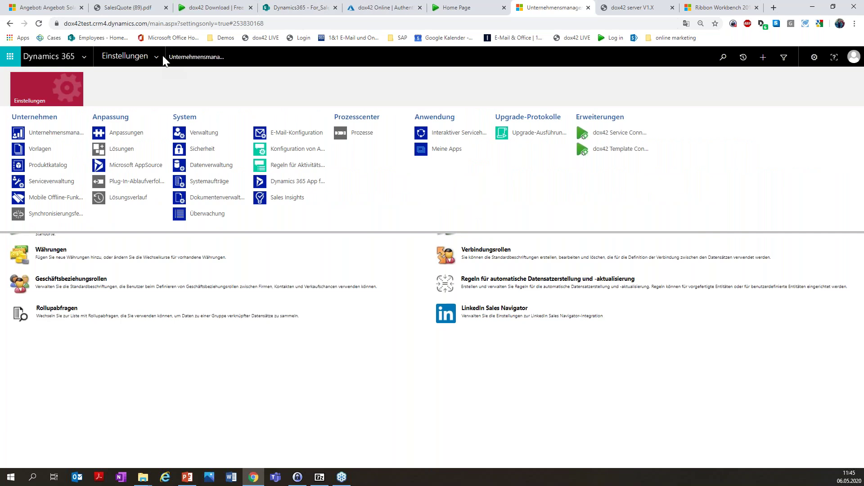
pyautogui.click(126, 152)
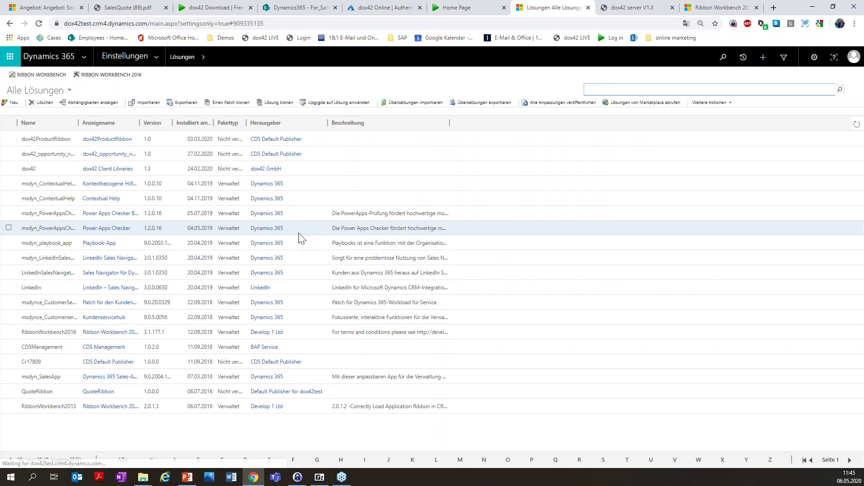
pyautogui.click(142, 103)
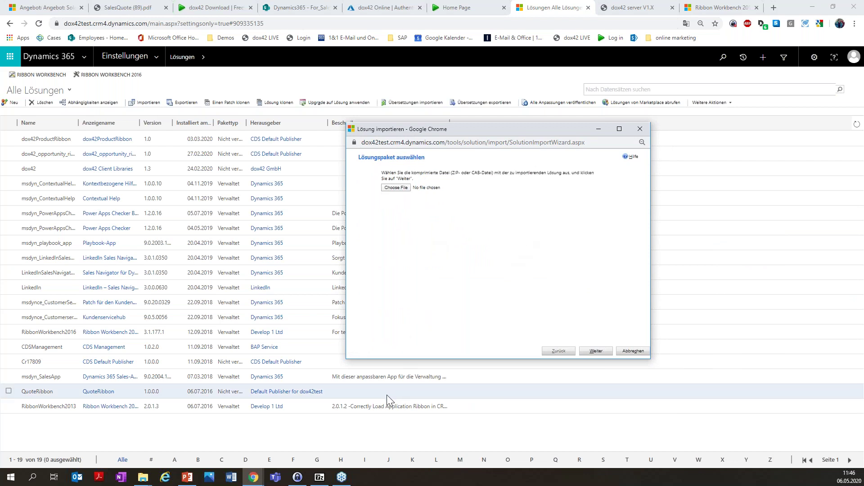
# Check the dox42 download page for the Dynamics CRM package and browse the downloaded archive down to its CRMSolution_V102 folder
pyautogui.click(209, 8)
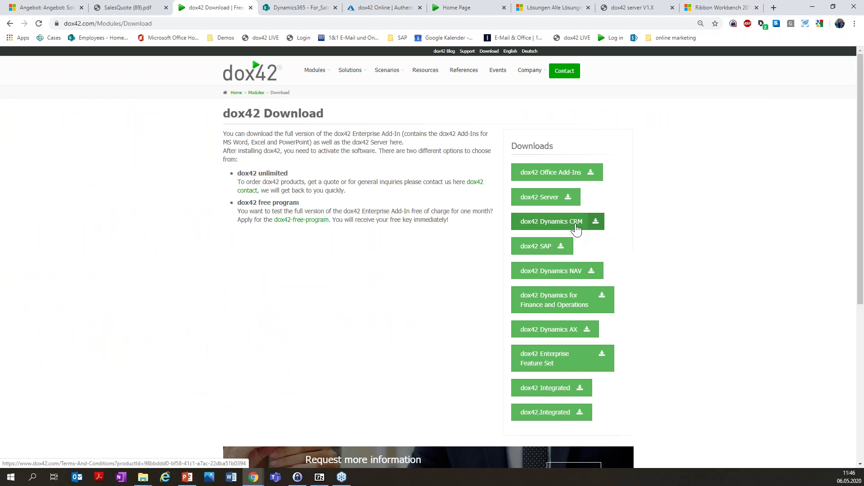
pyautogui.click(320, 477)
pyautogui.click(245, 158)
pyautogui.click(245, 158)
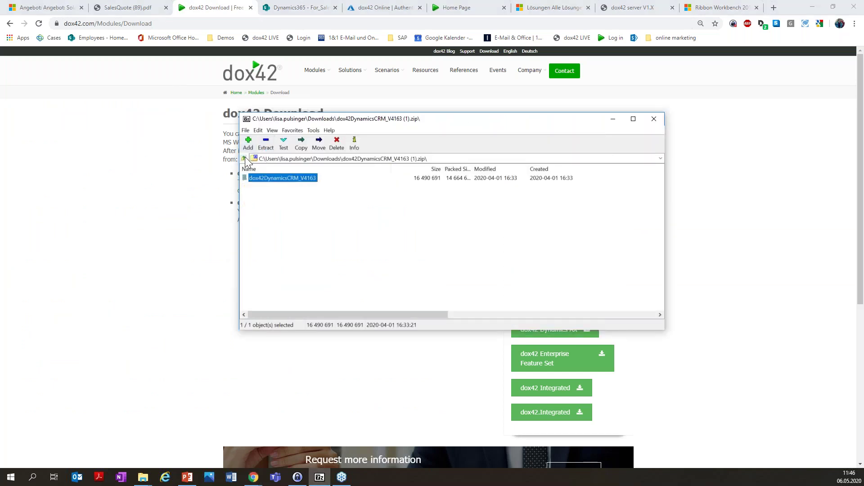
pyautogui.click(280, 187)
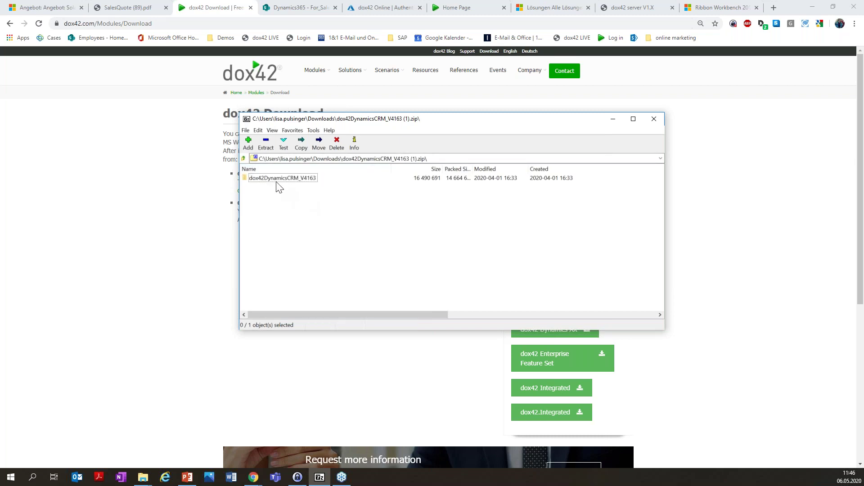
pyautogui.doubleClick(280, 179)
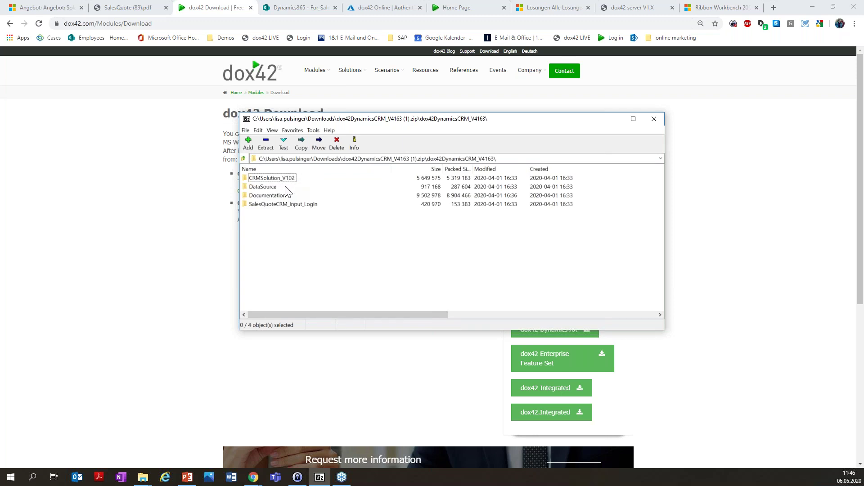
pyautogui.doubleClick(263, 179)
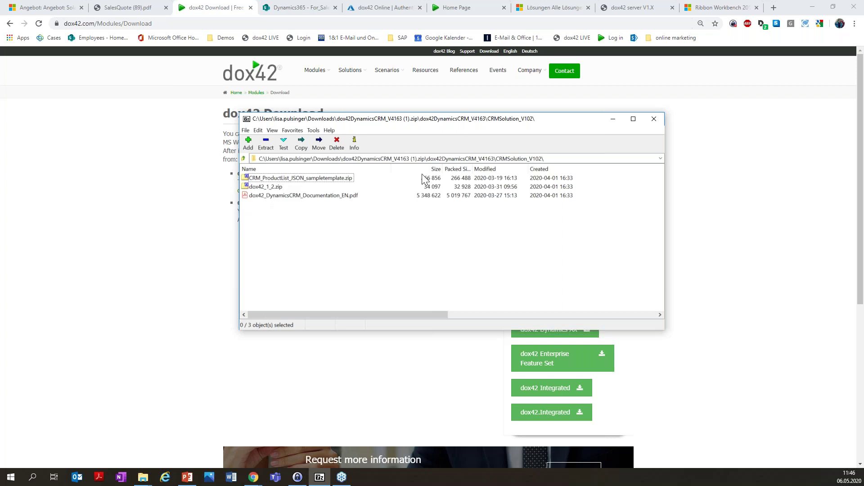
# Open the solution import wizard and its package file selection, and close both without importing a solution
pyautogui.click(532, 5)
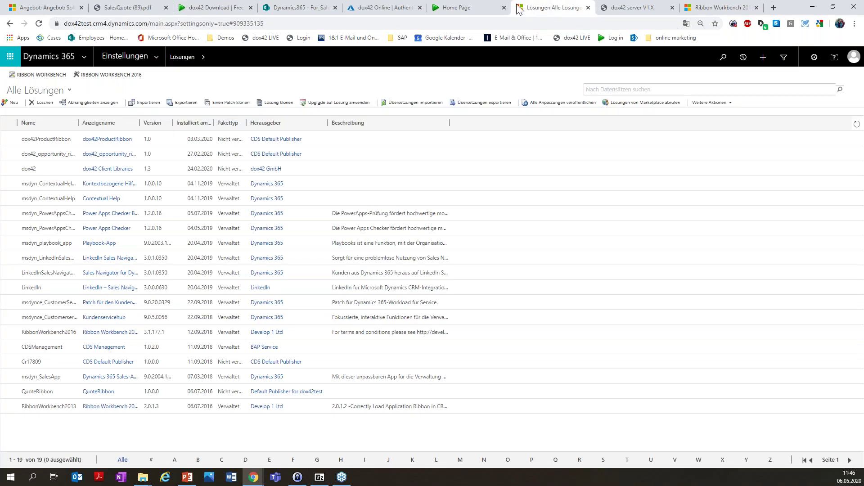
pyautogui.click(143, 103)
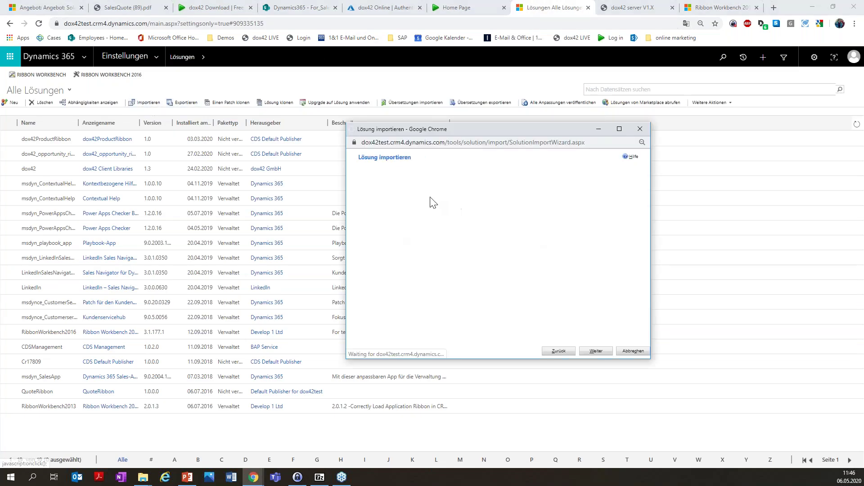
pyautogui.click(396, 187)
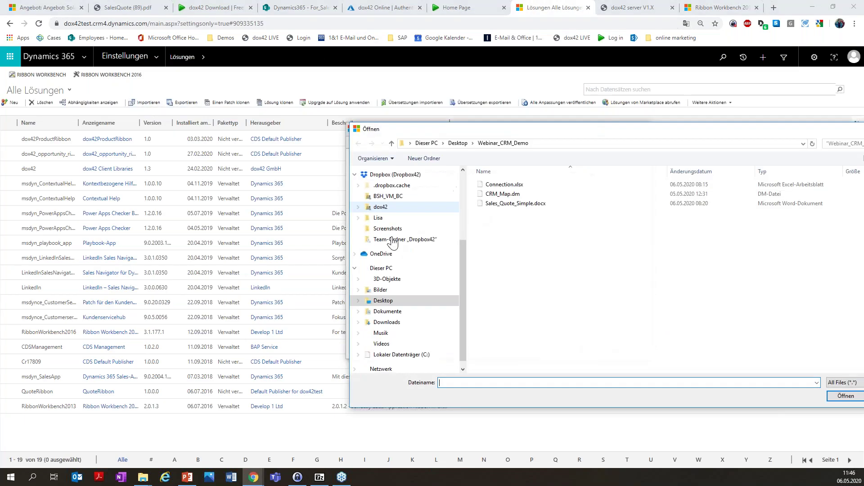
pyautogui.moveTo(606, 139); pyautogui.dragTo(411, 137)
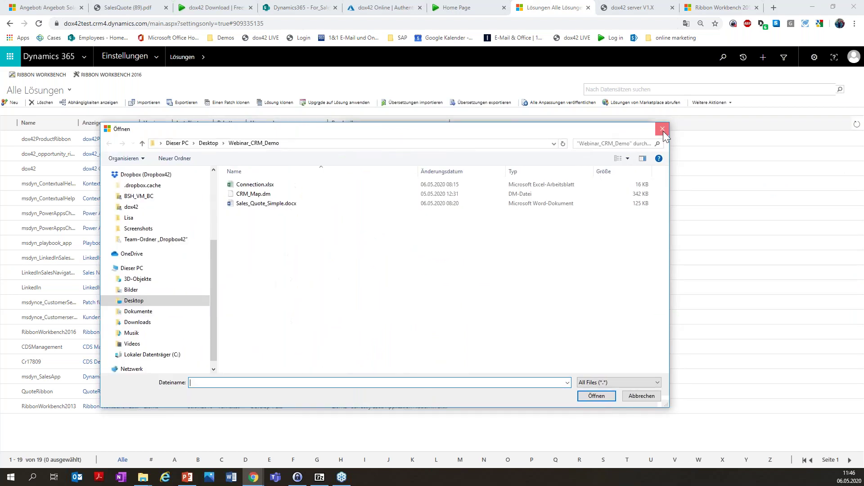
pyautogui.click(663, 131)
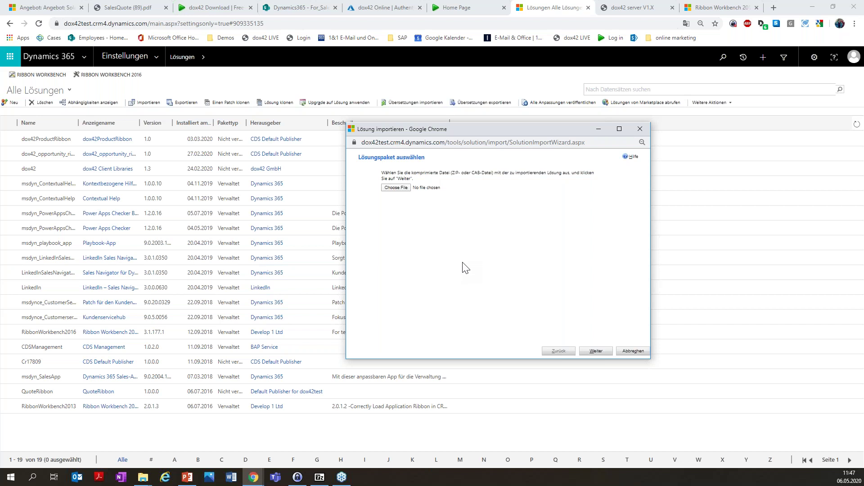
pyautogui.click(640, 129)
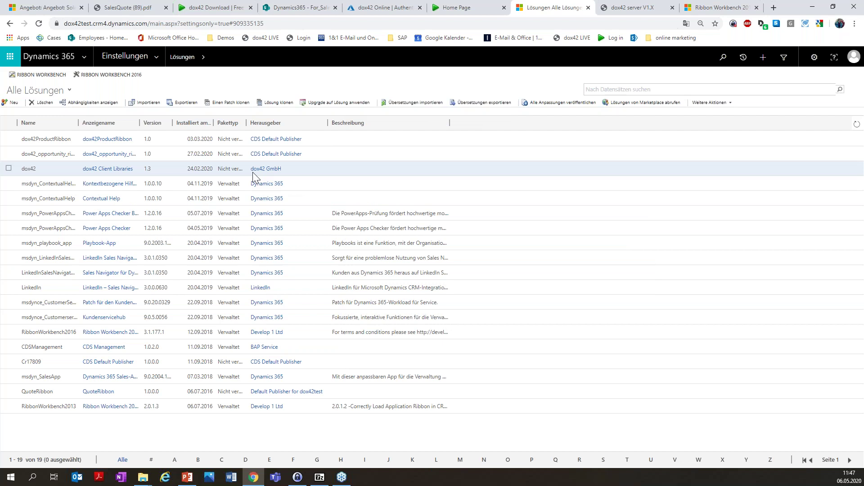
# Review the components and entities of the dox42 Client Libraries solution, including the dox42 Service Connection entity, and close the solution
pyautogui.click(112, 172)
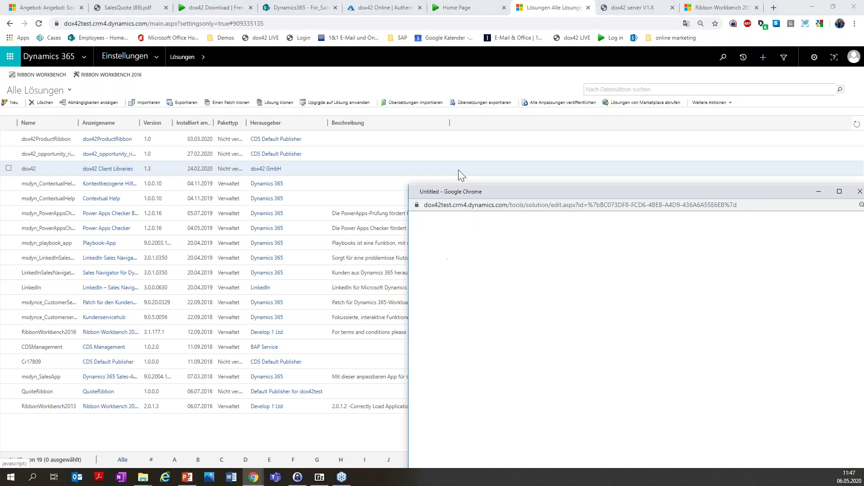
pyautogui.moveTo(440, 192); pyautogui.dragTo(164, 86)
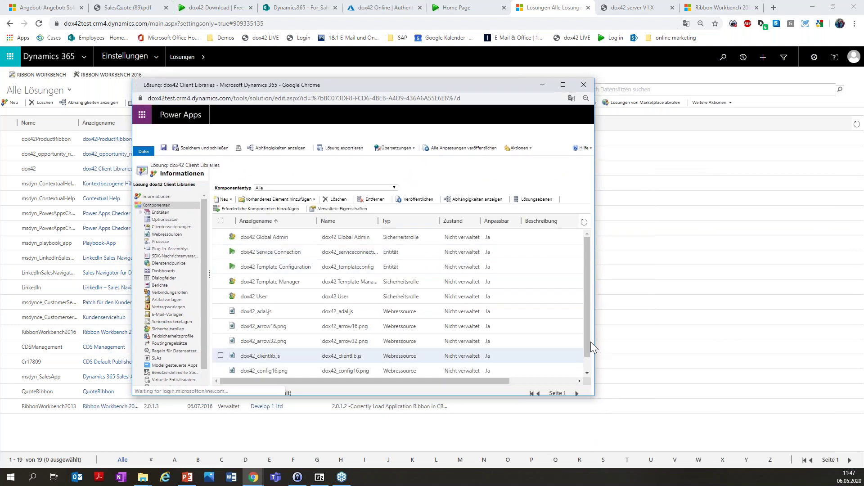
pyautogui.moveTo(594, 382); pyautogui.dragTo(607, 428)
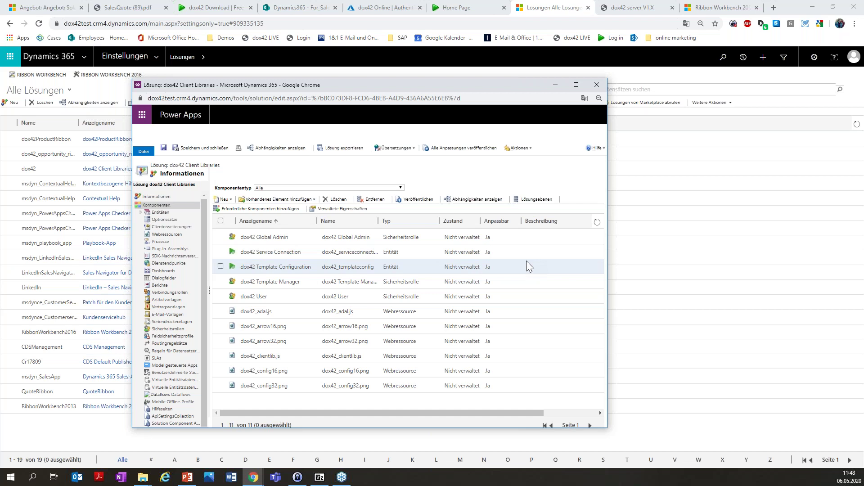
pyautogui.doubleClick(283, 251)
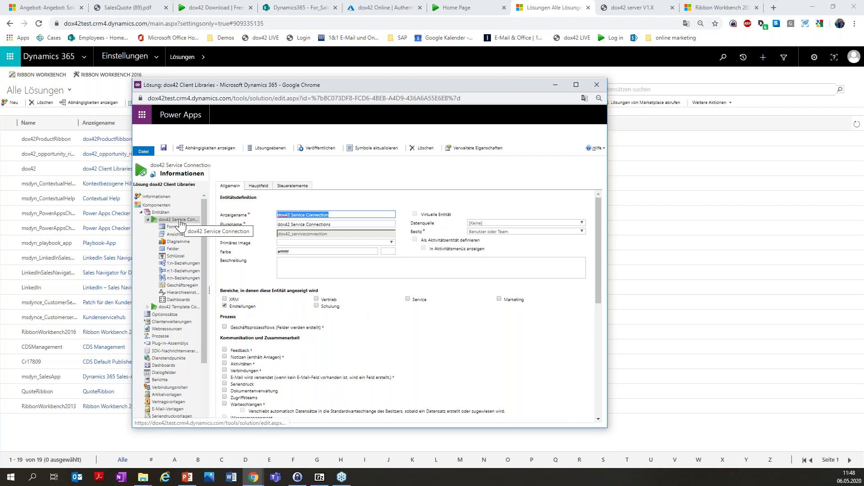
pyautogui.click(160, 215)
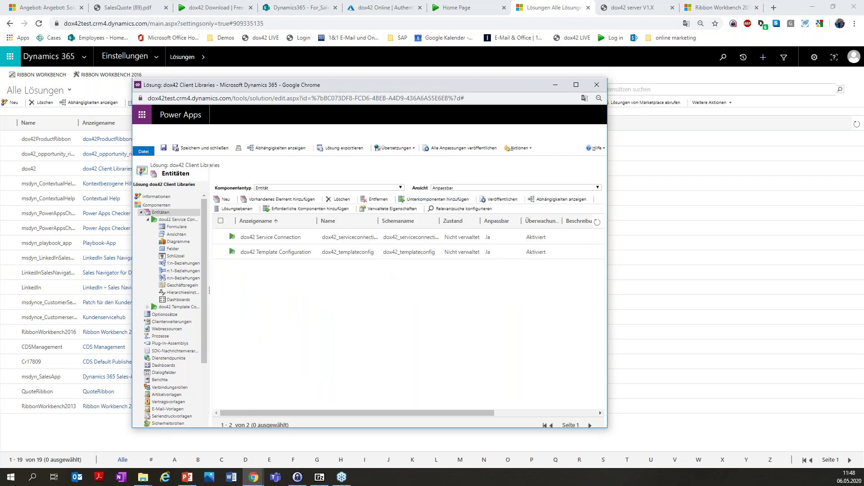
pyautogui.click(597, 84)
pyautogui.click(107, 170)
pyautogui.moveTo(531, 194); pyautogui.dragTo(224, 115)
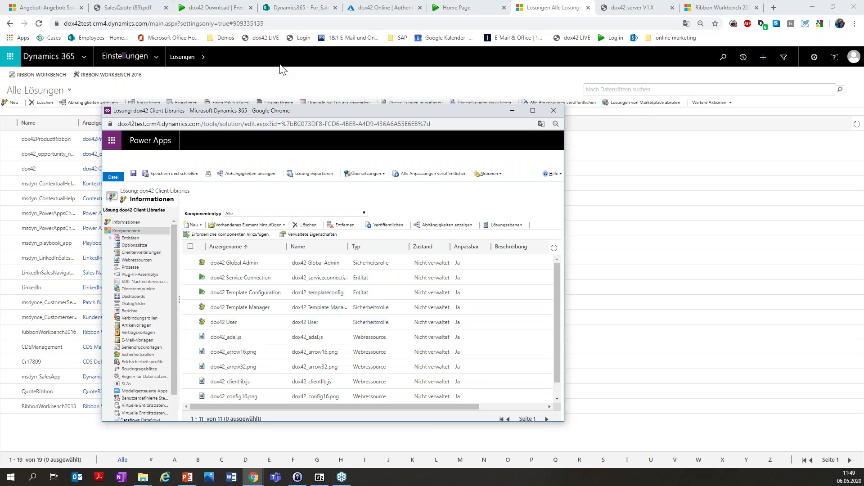
pyautogui.click(255, 89)
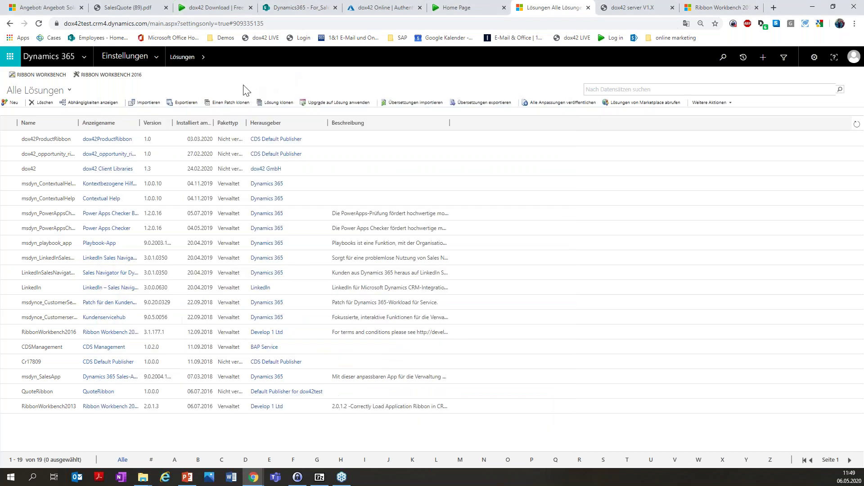
# Open the dox42_Online record from the dox42 service connections in the Dynamics 365 settings
pyautogui.click(163, 61)
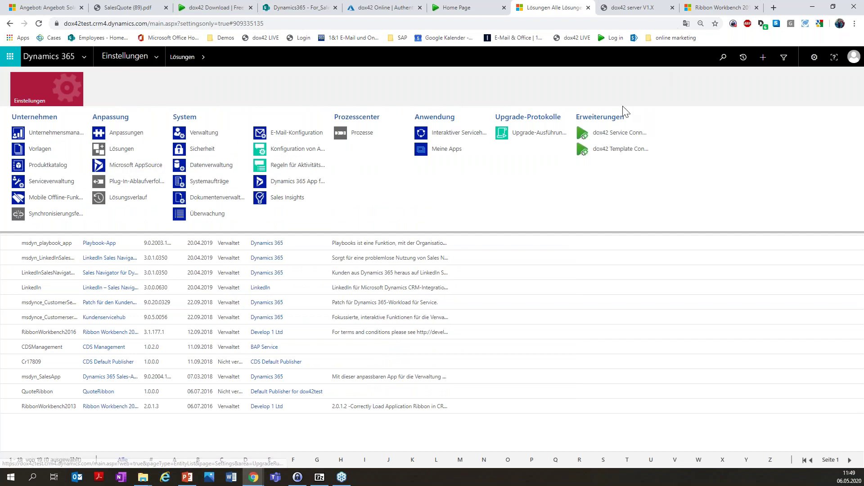
pyautogui.click(632, 134)
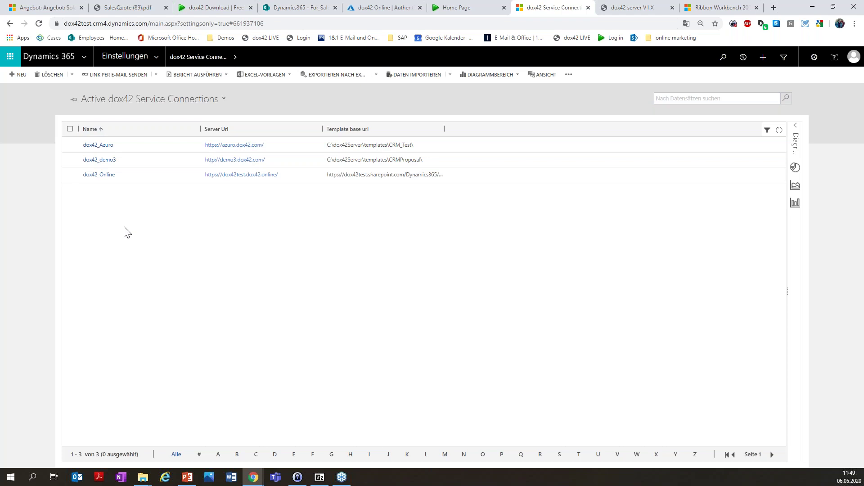
pyautogui.click(103, 176)
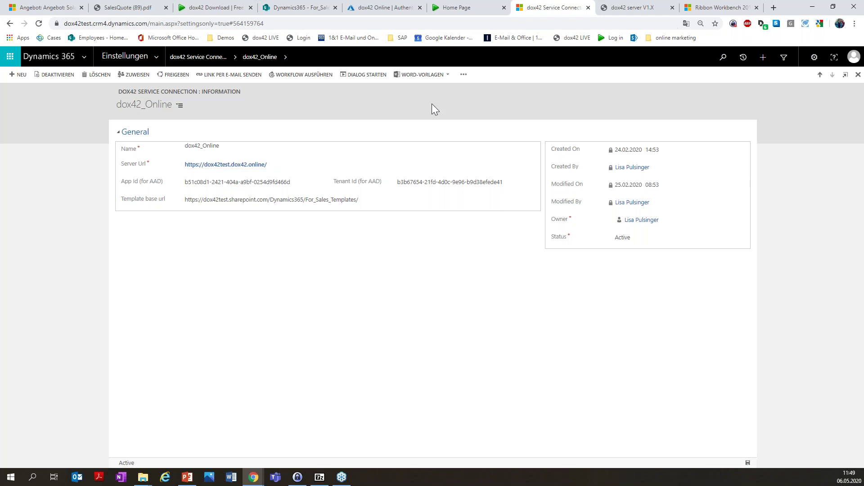
# Compare the connection's server URL with the dox42 Online admin address, and its app and tenant IDs with the Azure app registration overview
pyautogui.click(459, 7)
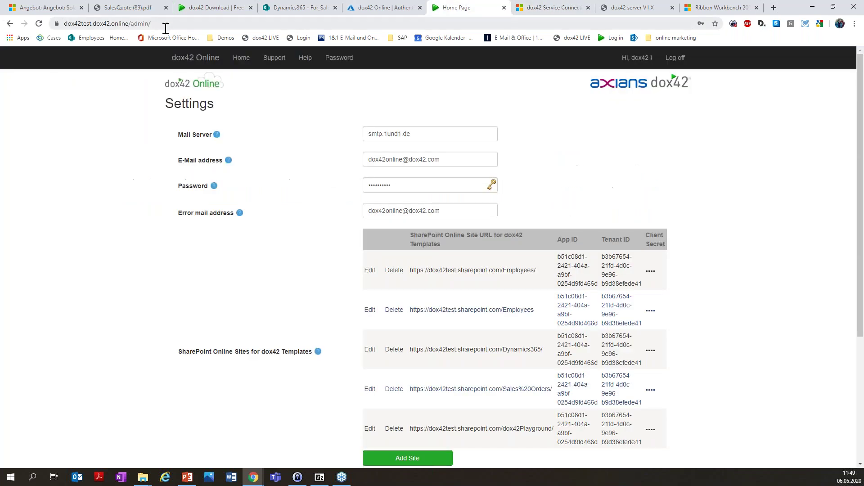
pyautogui.doubleClick(128, 24)
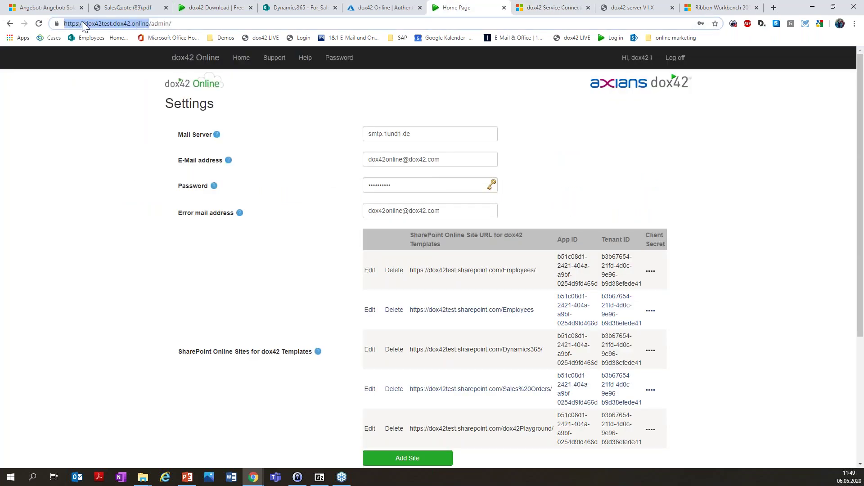
pyautogui.click(550, 7)
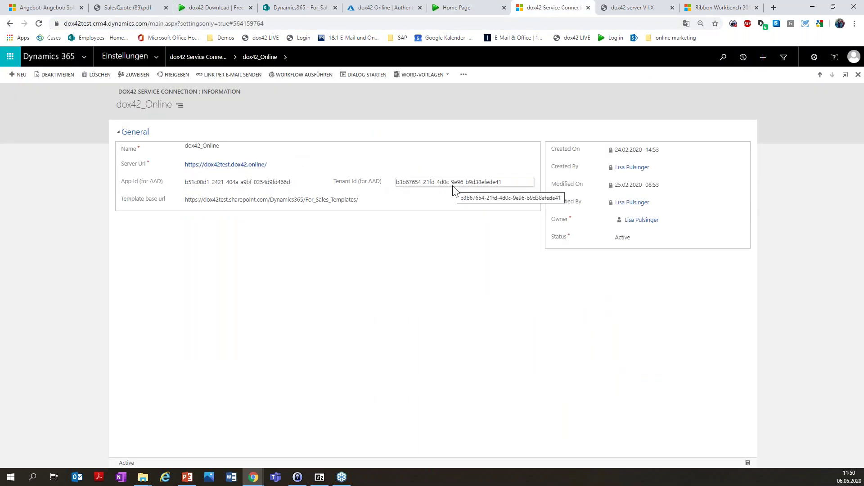
pyautogui.click(386, 7)
pyautogui.click(140, 132)
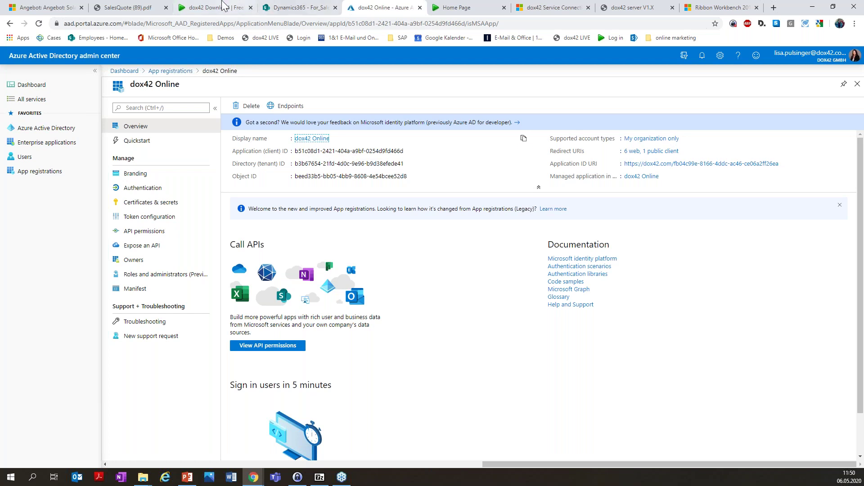
# Return to the service connections in Dynamics 365 and view the settings of the dox42_demo3 connection
pyautogui.click(553, 8)
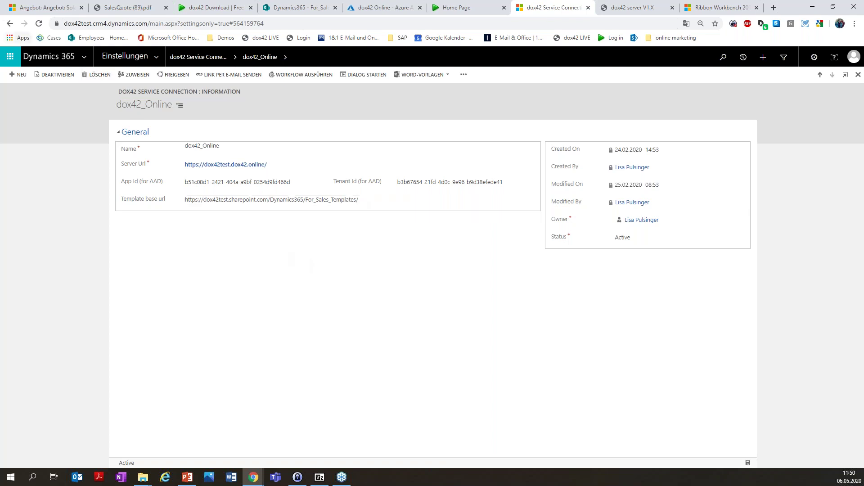
pyautogui.click(12, 23)
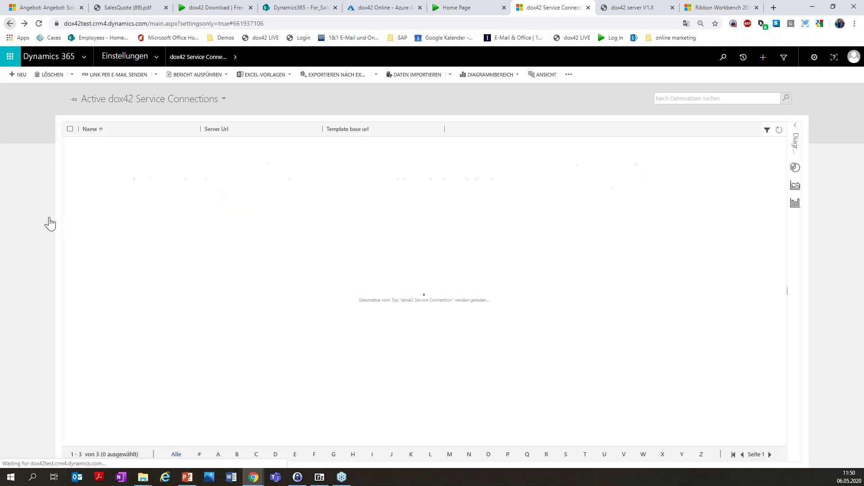
pyautogui.click(105, 161)
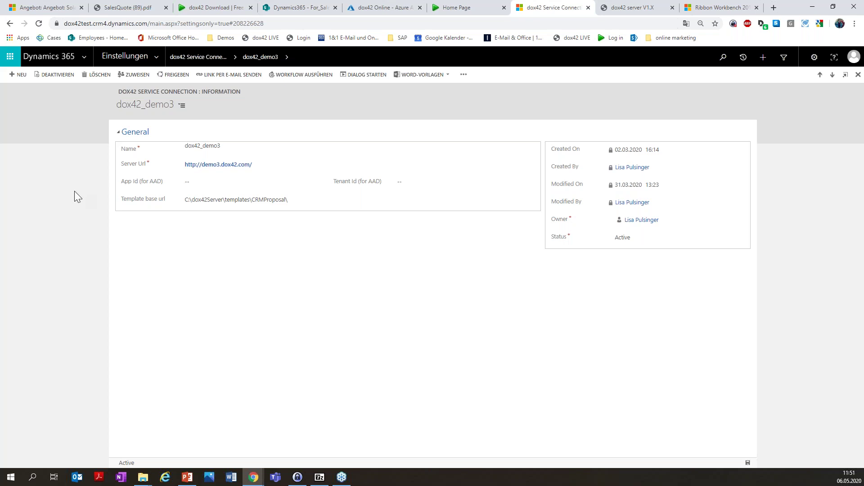
# Create a new dox42 template configuration and name it SalesQuote_Simple
pyautogui.click(160, 55)
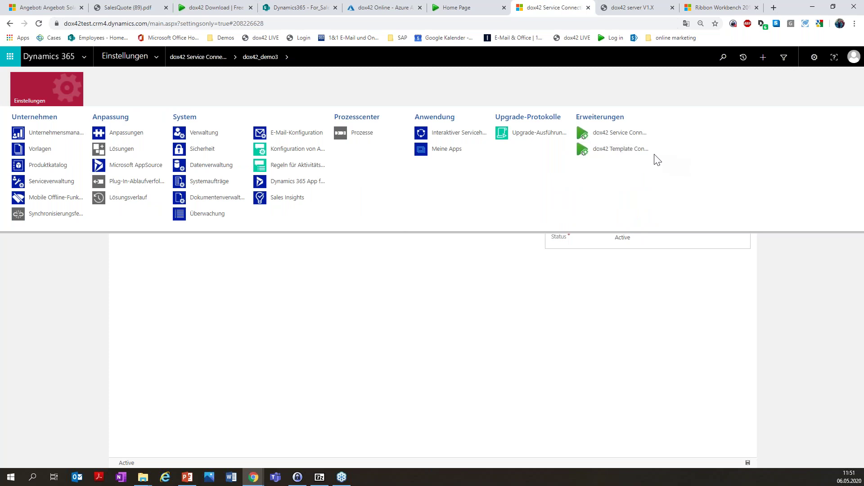
pyautogui.click(627, 147)
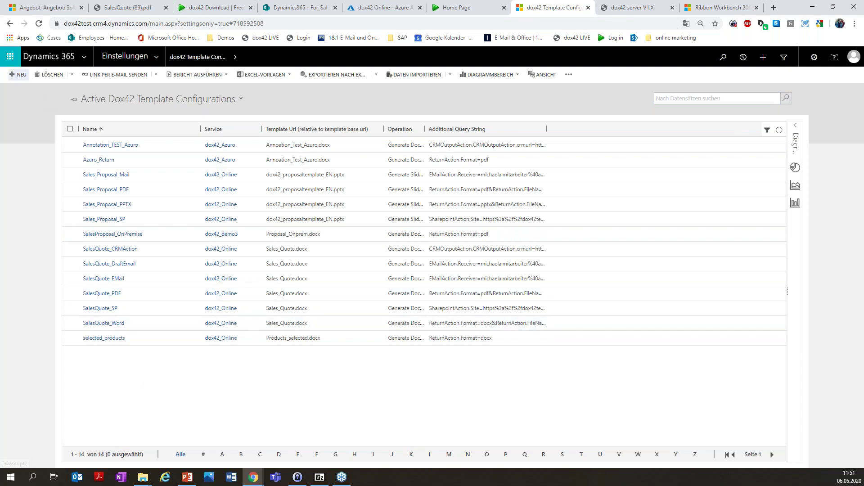
pyautogui.click(18, 74)
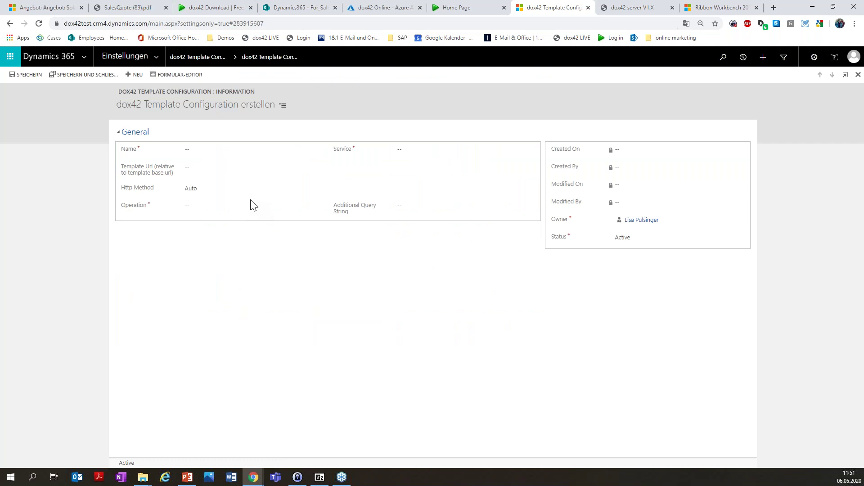
pyautogui.click(199, 151)
pyautogui.click(200, 152)
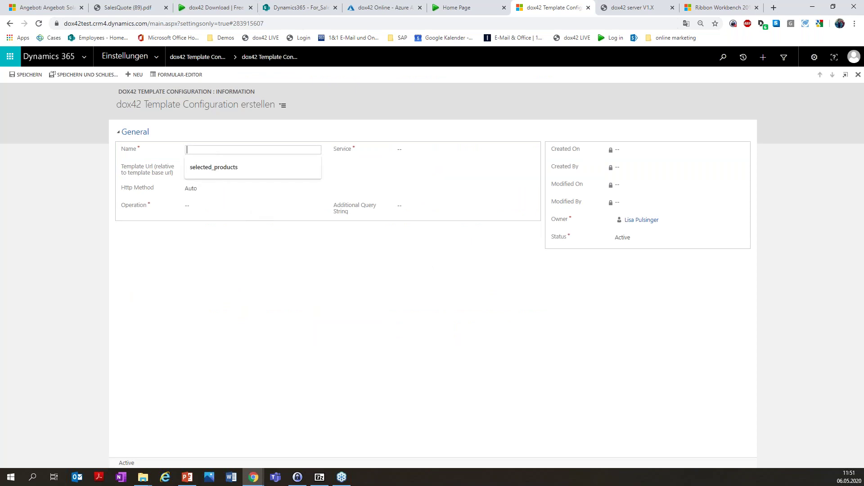
pyautogui.write('Sales')
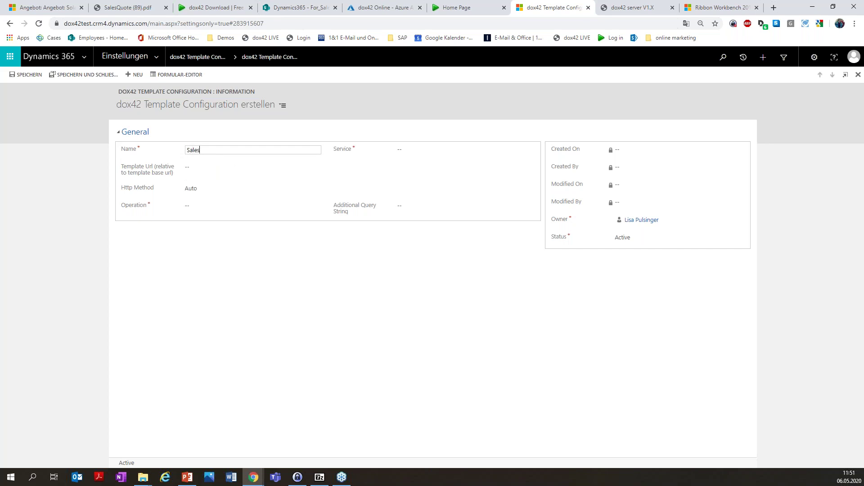
pyautogui.write('Quote_Simple')
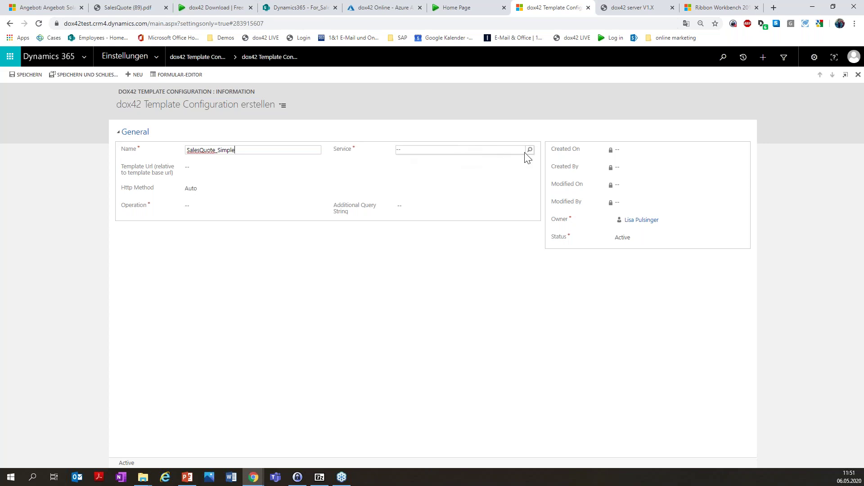
# Set the template configuration's service to dox42_Online
pyautogui.click(528, 153)
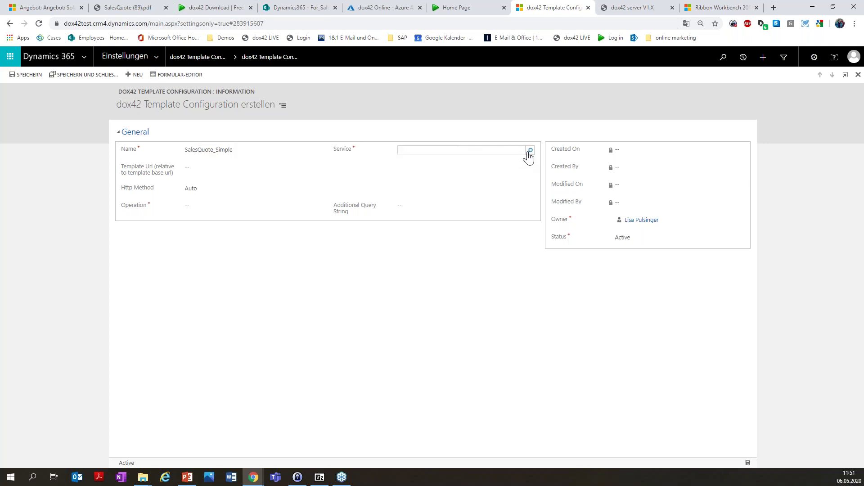
pyautogui.click(530, 151)
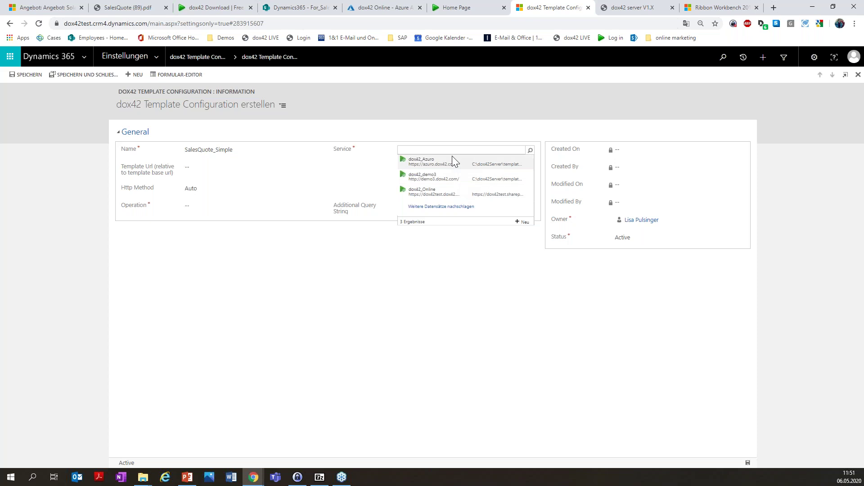
pyautogui.click(447, 193)
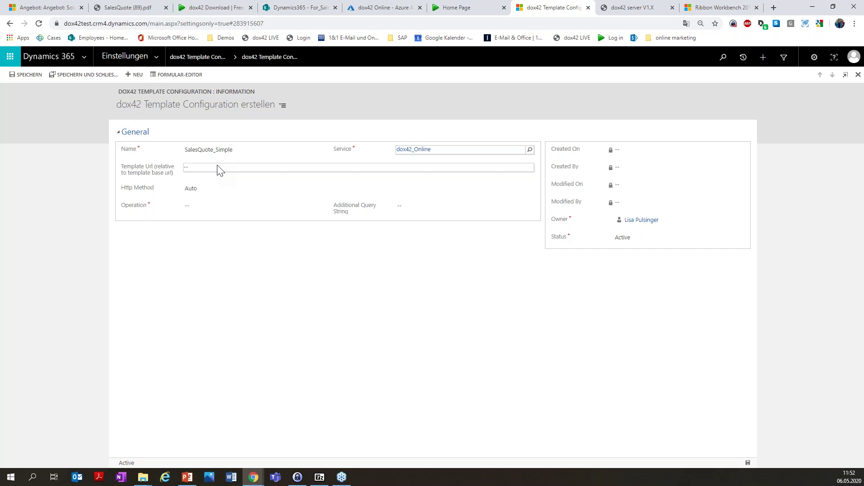
# Copy the file name of Sales_Quote_Simple.docx from the For_Sales_Templates library in SharePoint
pyautogui.click(301, 7)
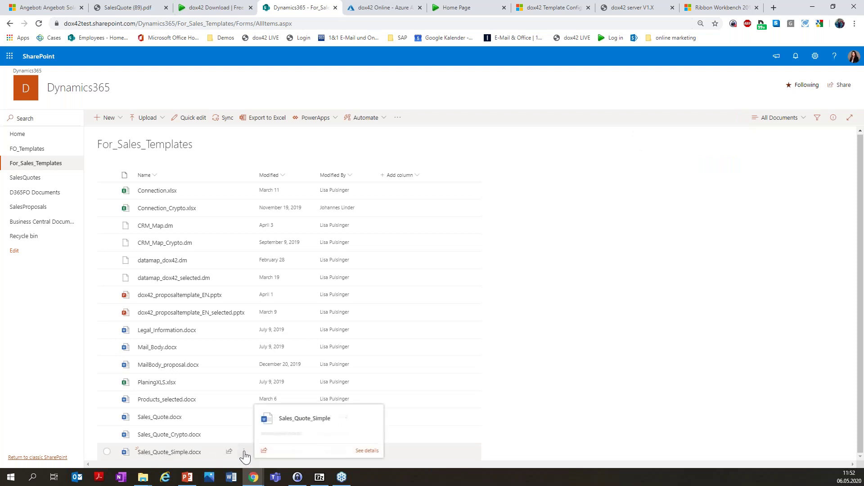
pyautogui.click(244, 452)
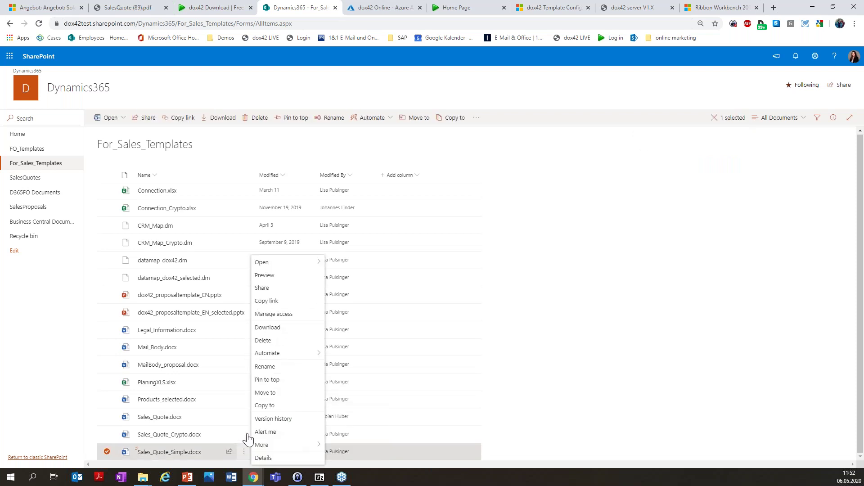
pyautogui.click(272, 367)
pyautogui.hotkey('ctrl', 'c')
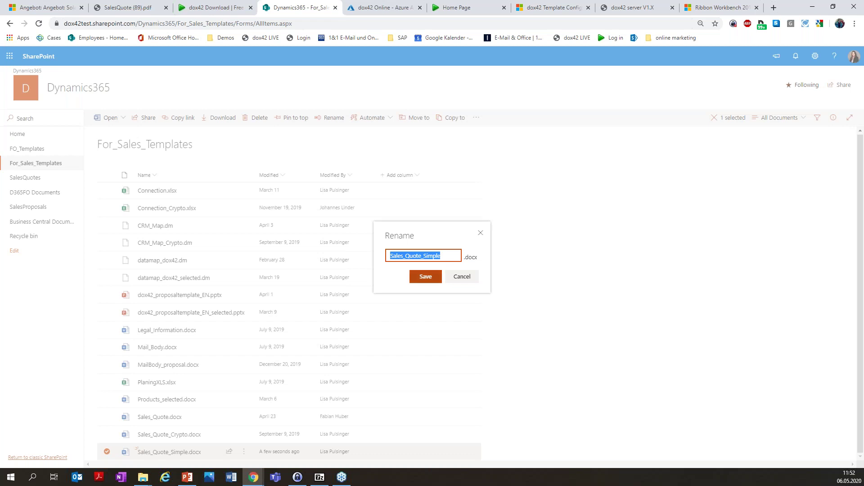
pyautogui.click(425, 276)
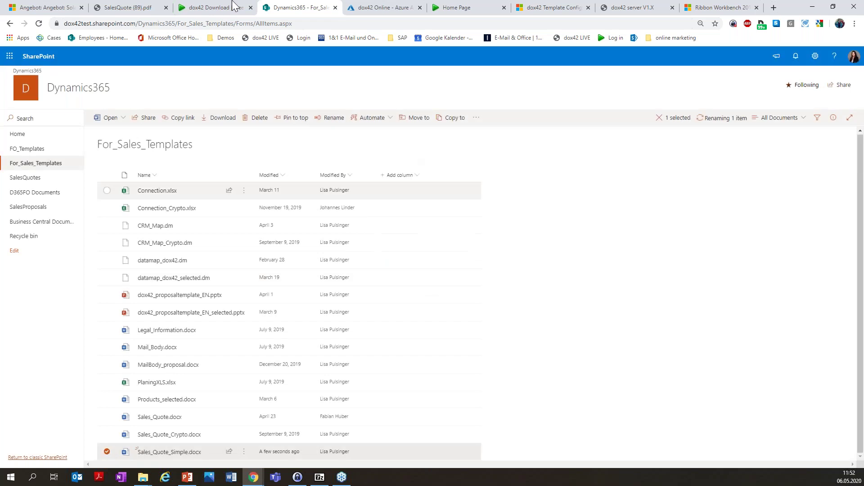
# Return to the dox42 template configuration and set its template URL to Sales_Quote_Simple.docx
pyautogui.click(201, 7)
pyautogui.click(457, 8)
pyautogui.click(552, 7)
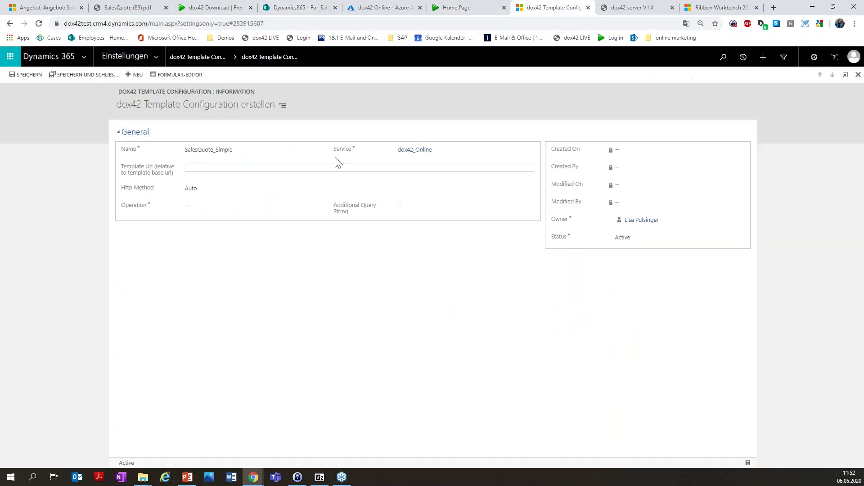
pyautogui.hotkey('ctrl', 'v')
pyautogui.write('.docx')
pyautogui.click(227, 270)
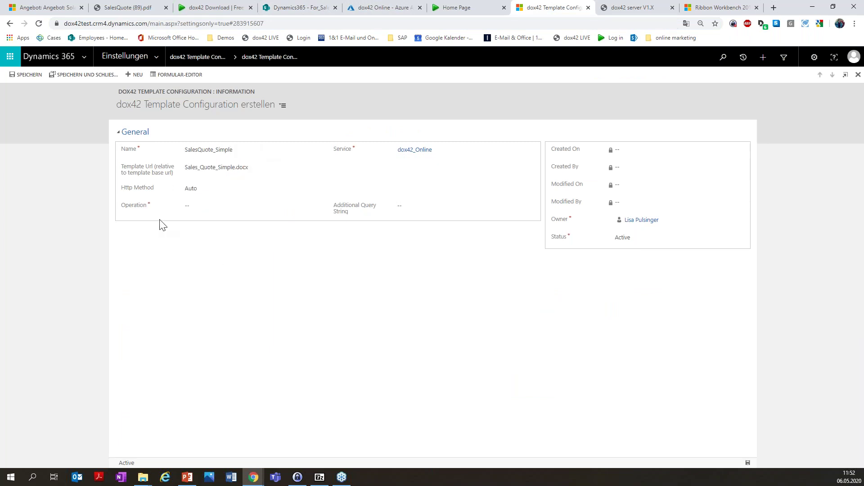
# Set the template configuration's operation to Generate Document and keep Auto as the HTTP method
pyautogui.click(197, 211)
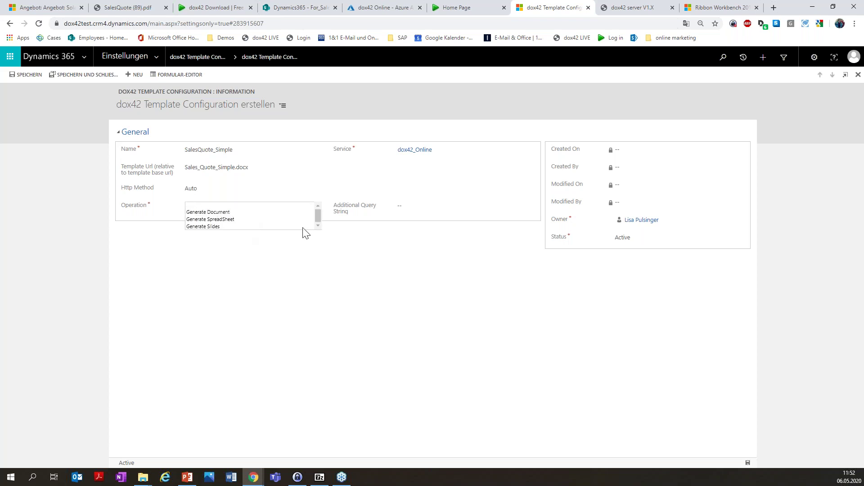
pyautogui.click(219, 214)
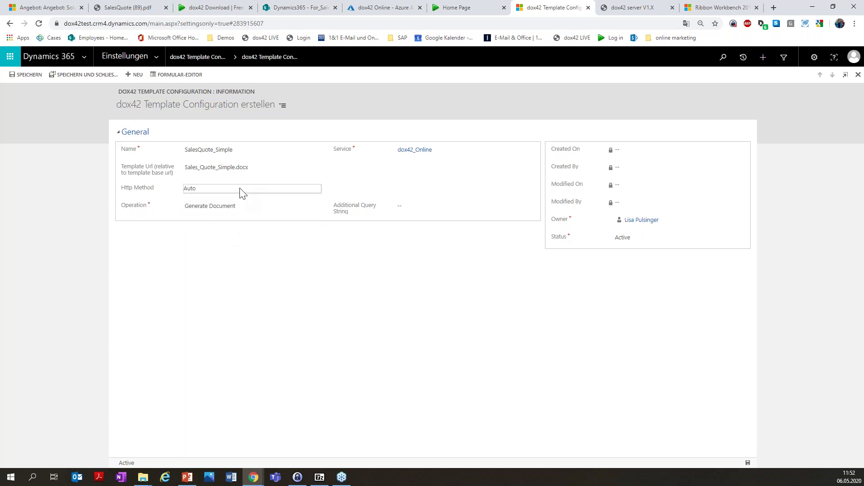
pyautogui.click(286, 189)
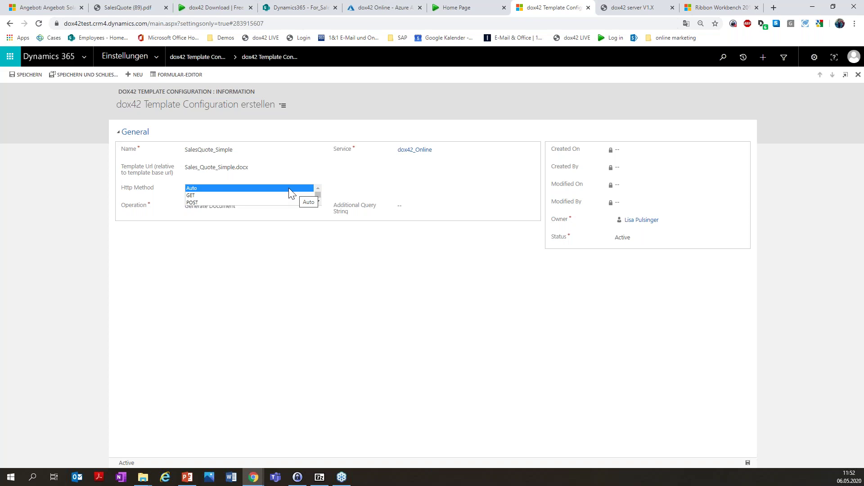
pyautogui.click(289, 189)
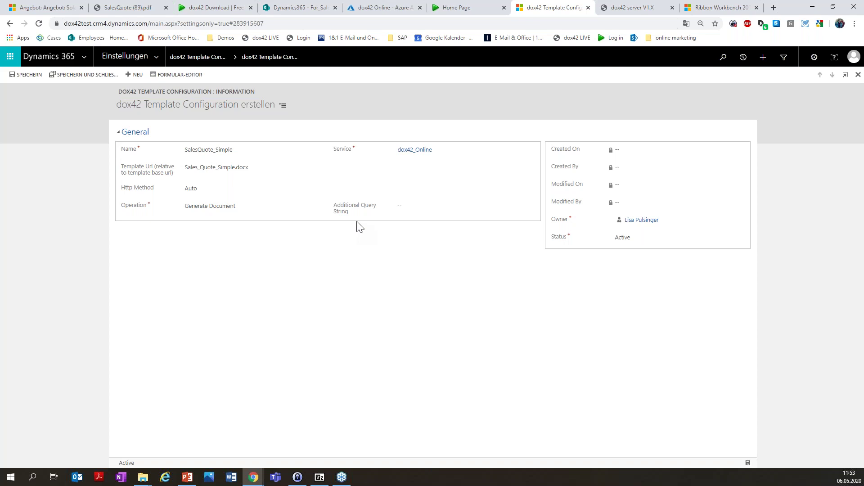
# Open the dox42 Server documentation PDF from the Resources page of the dox42 website
pyautogui.click(237, 6)
pyautogui.click(424, 70)
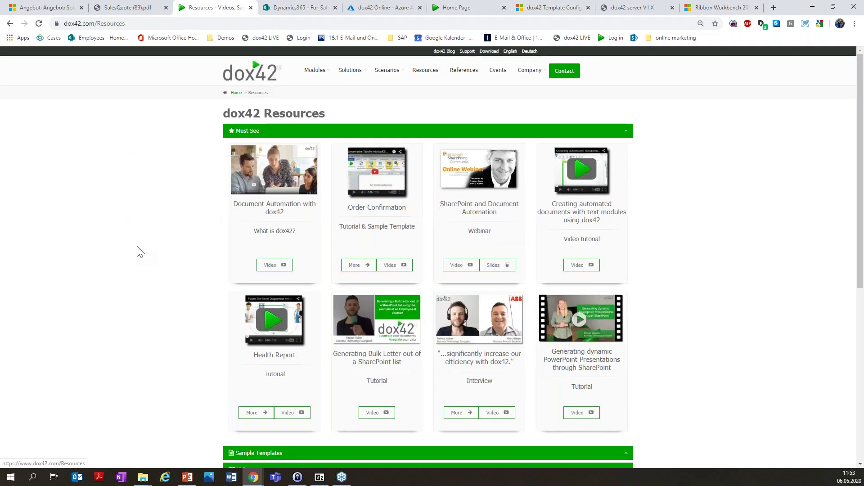
pyautogui.middleClick(171, 170)
pyautogui.scroll(-2, 167, 225)
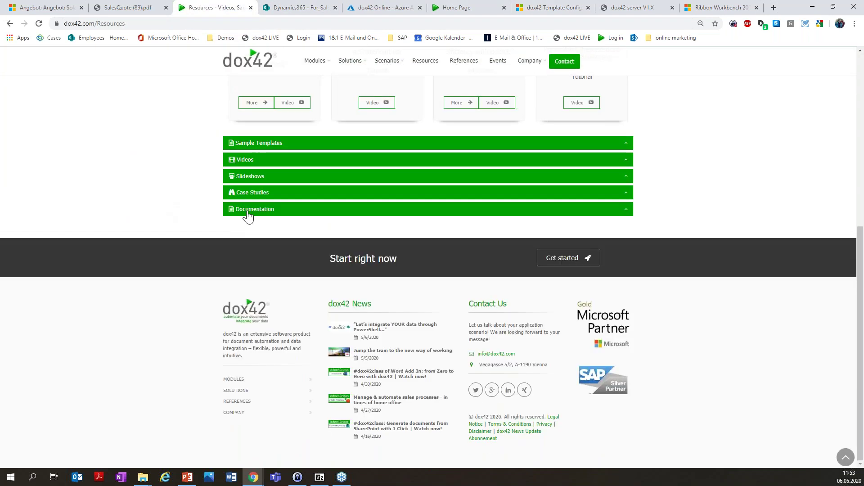
pyautogui.click(247, 216)
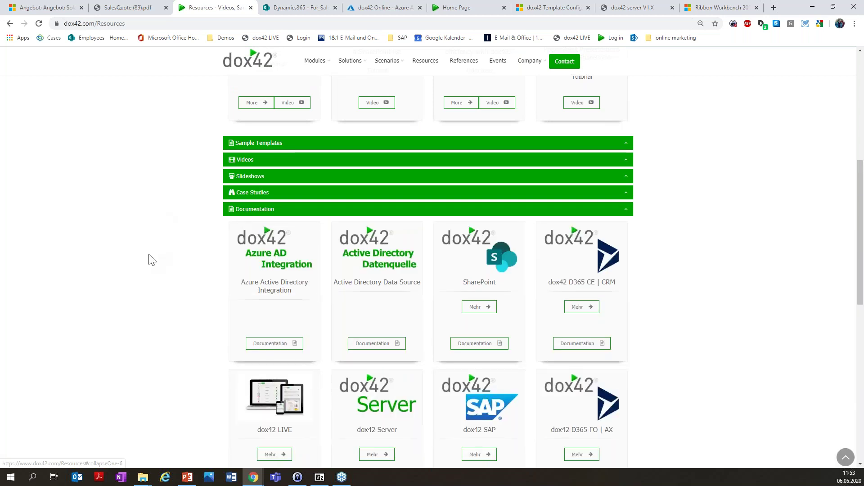
pyautogui.scroll(-2, 149, 257)
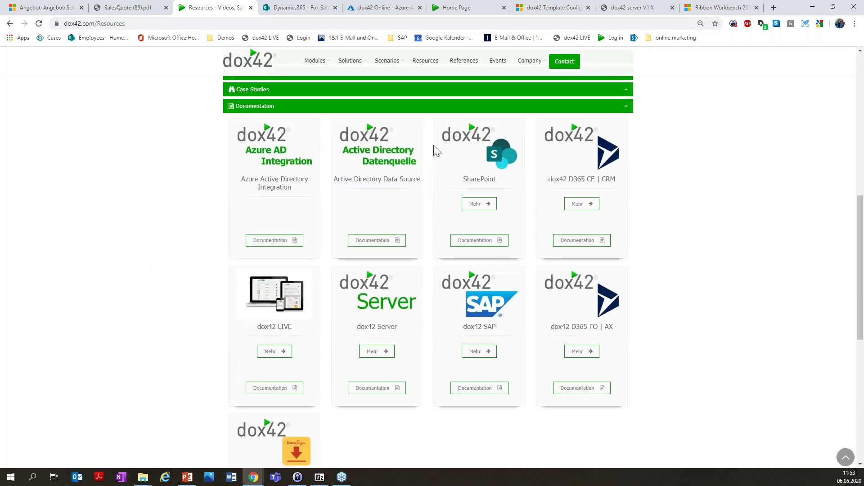
pyautogui.scroll(-1, 93, 259)
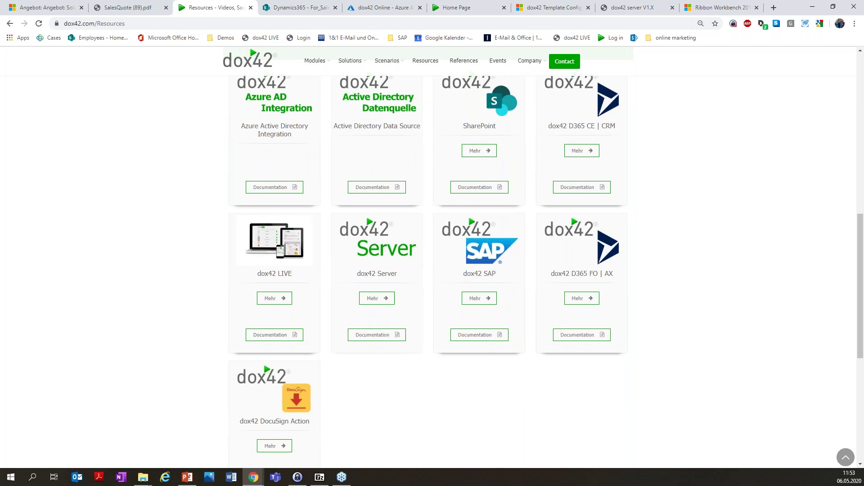
pyautogui.click(377, 335)
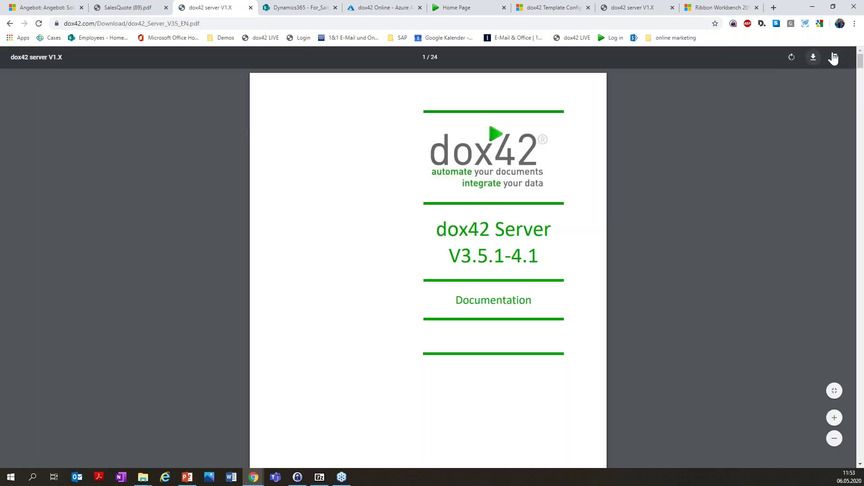
# Look up the ReturnAction parameters in the dox42 Server documentation
pyautogui.click(855, 53)
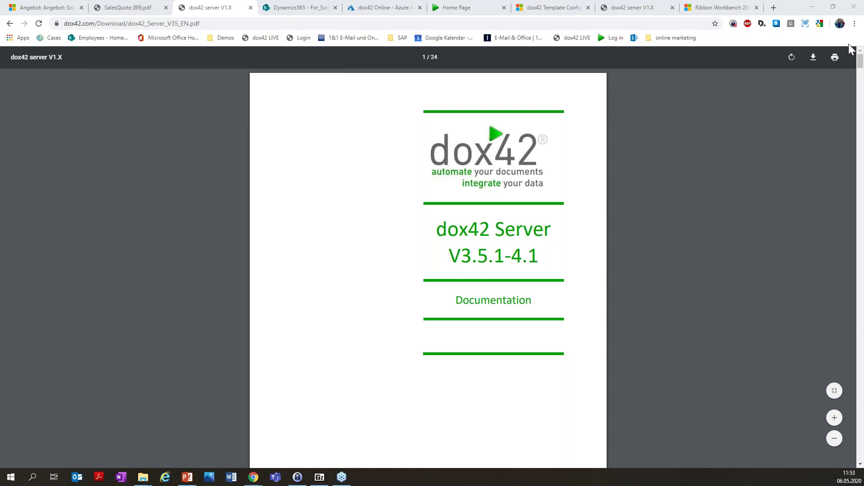
pyautogui.click(802, 194)
pyautogui.scroll(-6, 758, 362)
pyautogui.scroll(-5, 517, 305)
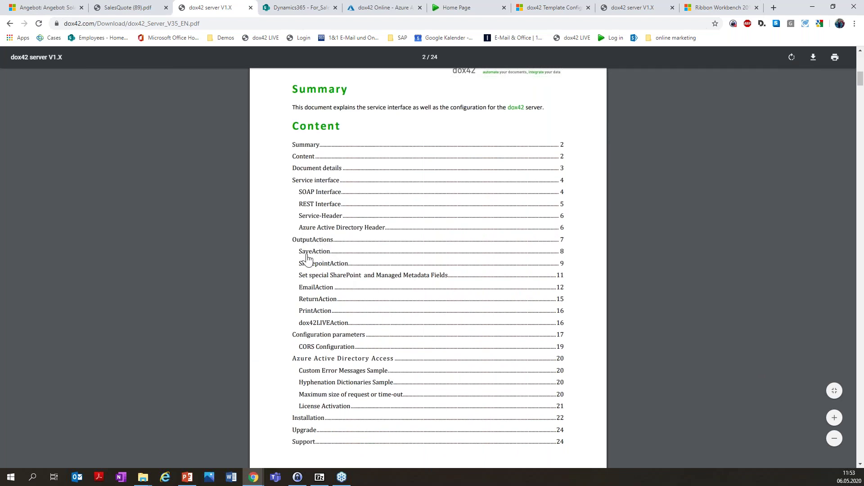
pyautogui.click(318, 300)
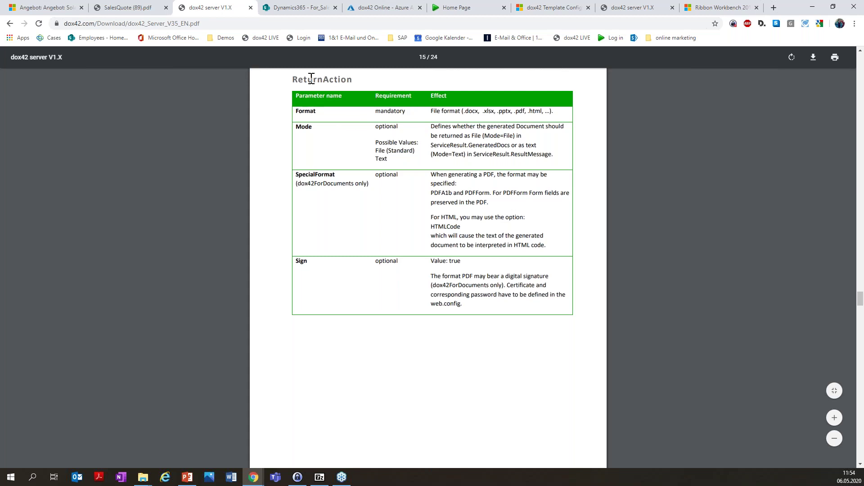
# Set the template configuration's additional query string to ReturnAction.Format=pdf and save the configuration
pyautogui.click(575, 7)
pyautogui.click(408, 207)
pyautogui.write('Re')
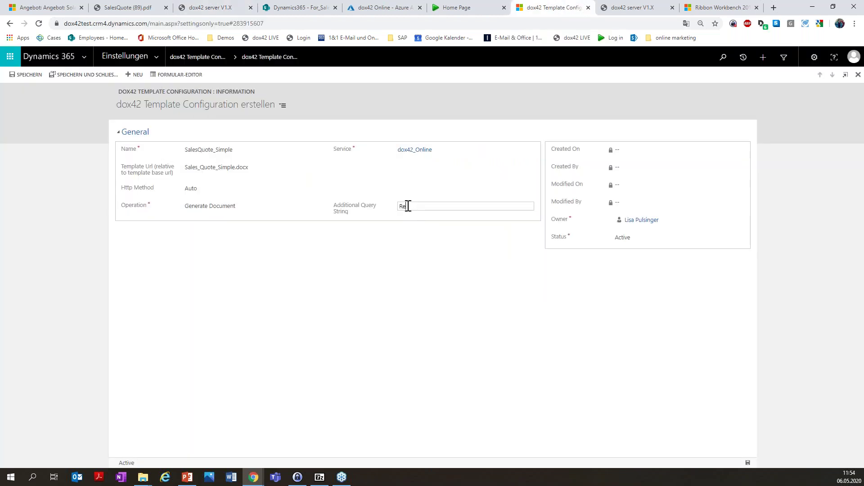
pyautogui.write('turnAction.Format=pdf')
pyautogui.click(408, 243)
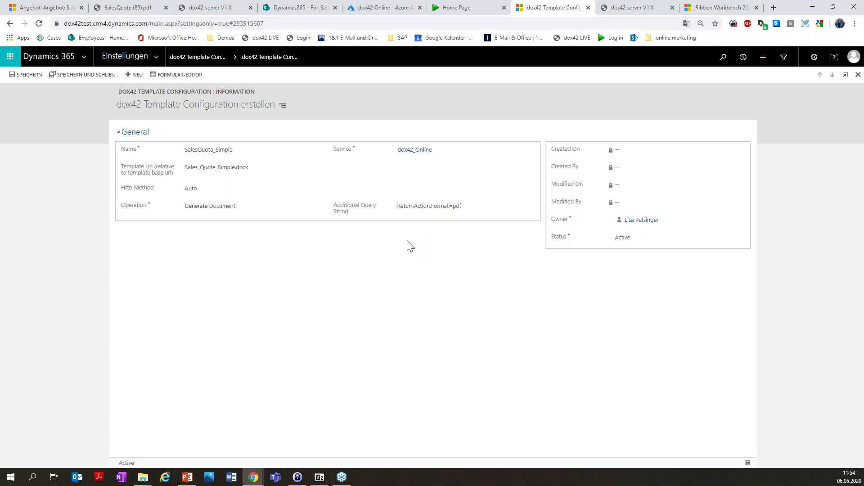
pyautogui.click(748, 463)
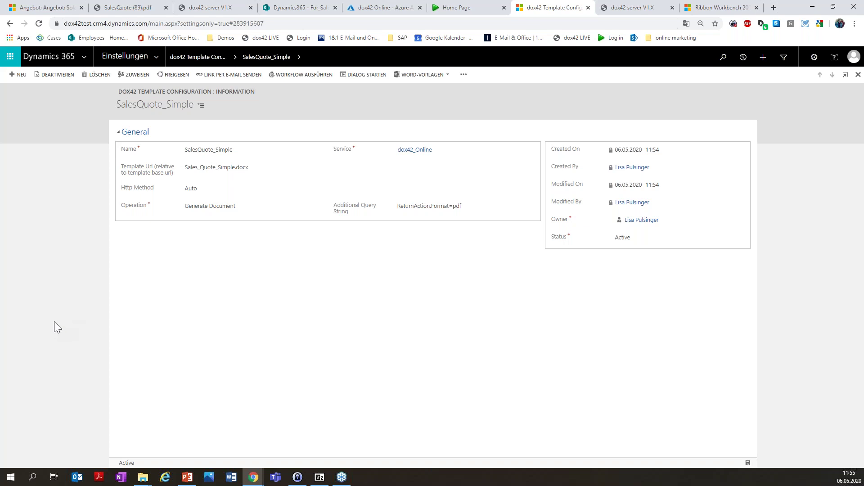
# Open the Dynamics 365 customizations and switch to the quote ribbon in Ribbon Workbench 2016
pyautogui.click(161, 61)
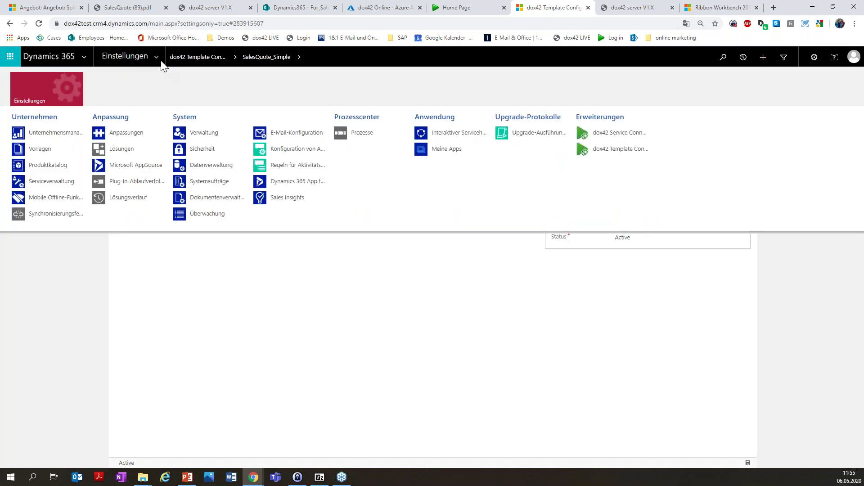
pyautogui.click(132, 132)
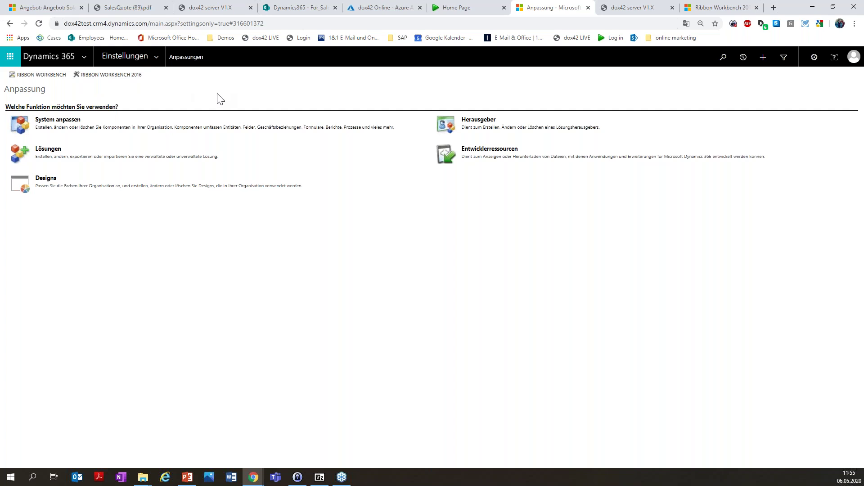
pyautogui.click(734, 5)
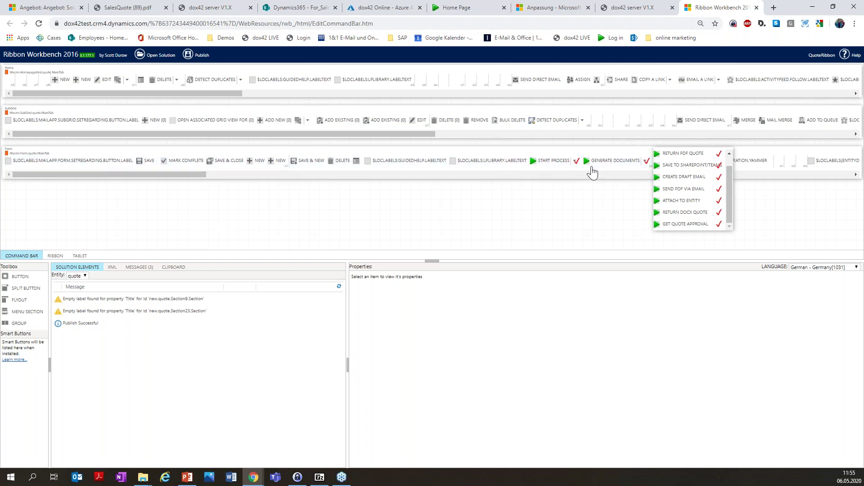
# View the Generate documents options on the Solar Panels quote and return to Ribbon Workbench
pyautogui.click(35, 9)
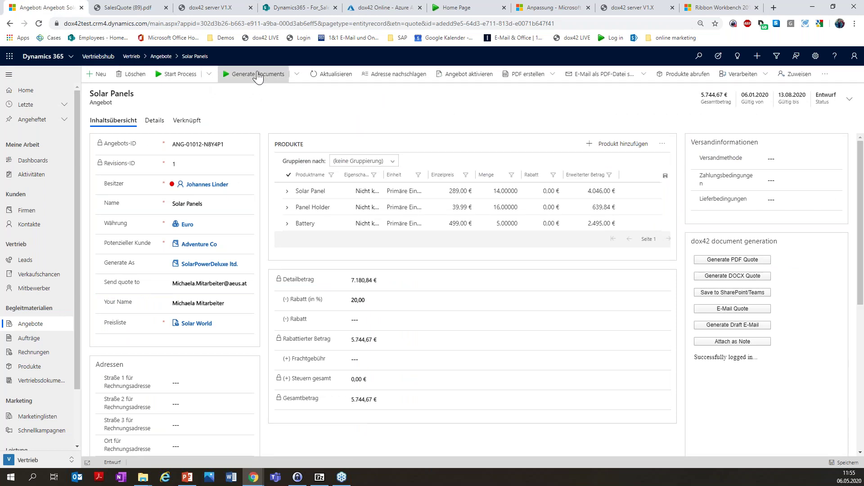
pyautogui.click(297, 74)
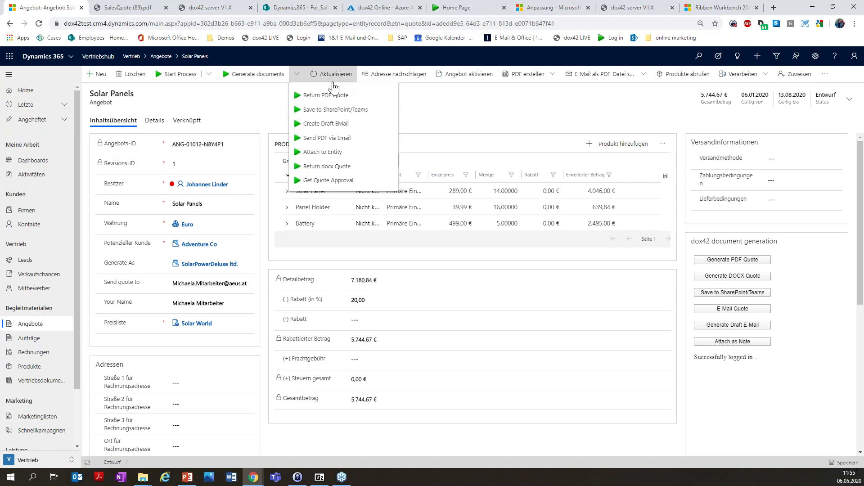
pyautogui.click(730, 8)
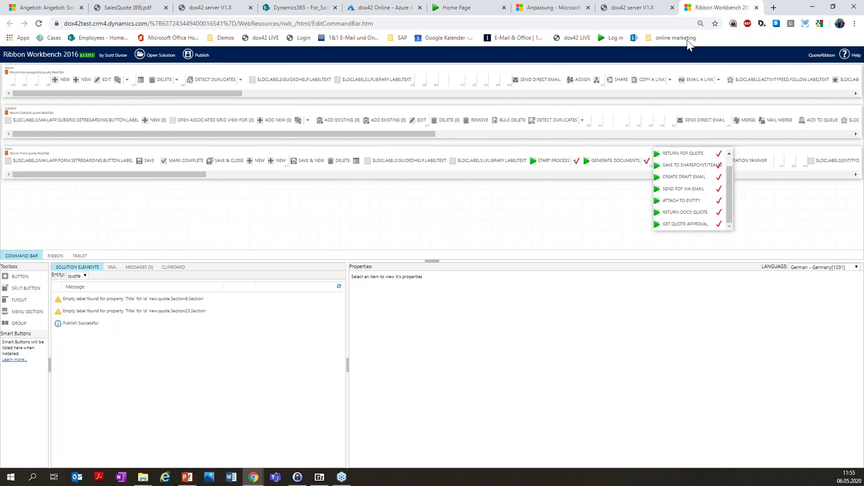
# Add a new button at the end of the Generate Documents flyout on the quote form's command bar
pyautogui.click(613, 162)
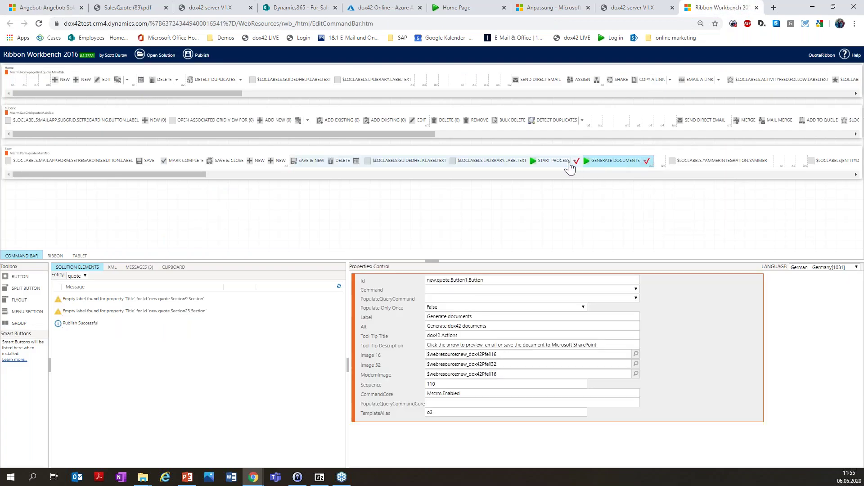
pyautogui.click(647, 163)
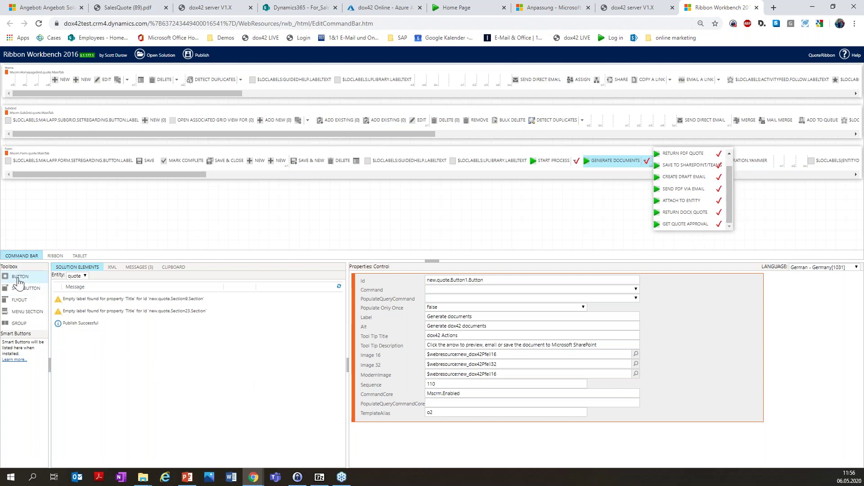
pyautogui.moveTo(18, 283); pyautogui.dragTo(683, 232)
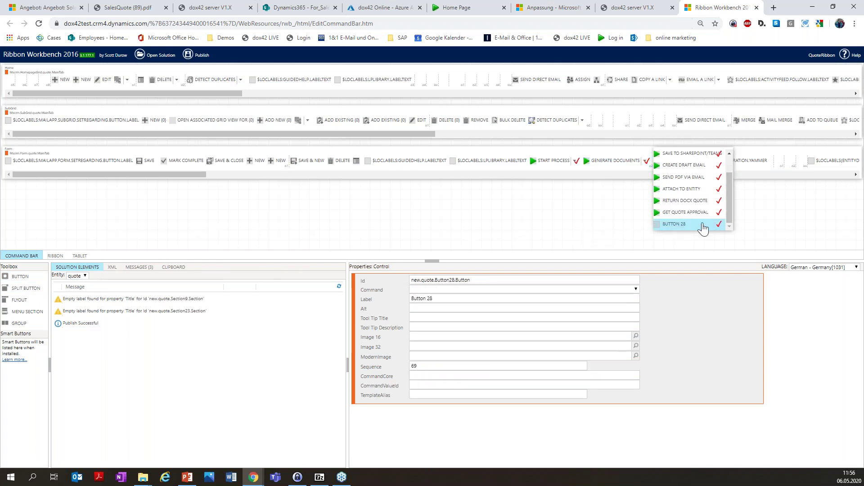
# Set the new button's ID to new.quote.SalesQuote.Simple and its label to Simple Sales Quote
pyautogui.moveTo(486, 279); pyautogui.dragTo(436, 280)
pyautogui.click(457, 282)
pyautogui.moveTo(490, 280); pyautogui.dragTo(436, 281)
pyautogui.write('SalesQuote.Simple')
pyautogui.click(447, 299)
pyautogui.write('Simple Sales')
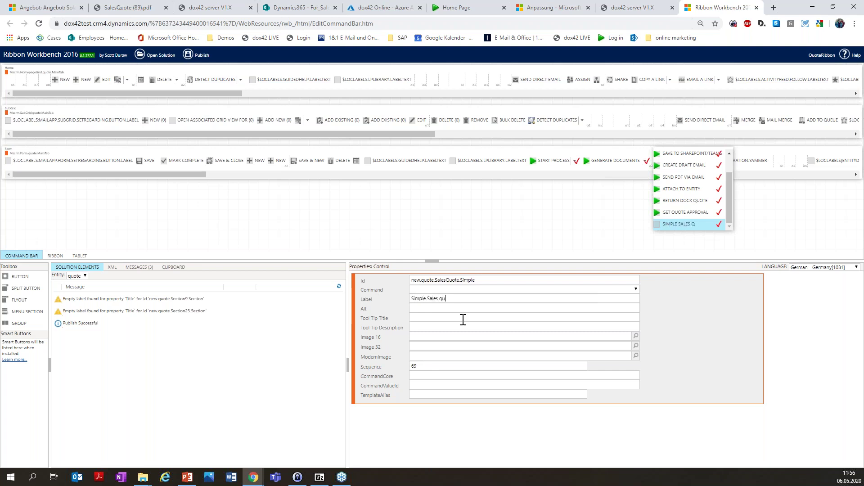
pyautogui.write(' Quote')
# Copy the label Simple Sales Quote into the button's alt text, tooltip title and tooltip description
pyautogui.moveTo(454, 299); pyautogui.dragTo(365, 318)
pyautogui.hotkey('ctrl', 'c')
pyautogui.click(428, 308)
pyautogui.hotkey('ctrl', 'v')
pyautogui.click(429, 319)
pyautogui.hotkey('ctrl', 'v')
pyautogui.click(425, 328)
pyautogui.hotkey('ctrl', 'v')
# Search the web resources for dox42 and assign dox42_arrow16.png as the button's 16-pixel image
pyautogui.click(424, 338)
pyautogui.click(616, 339)
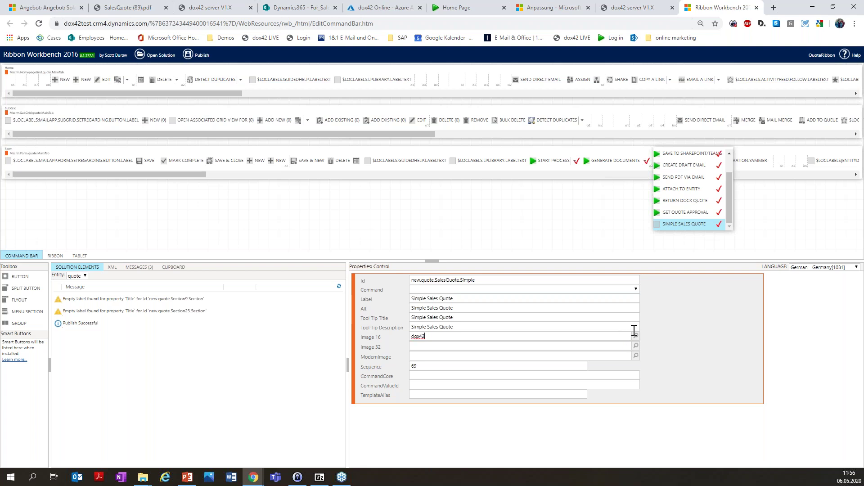
pyautogui.click(636, 336)
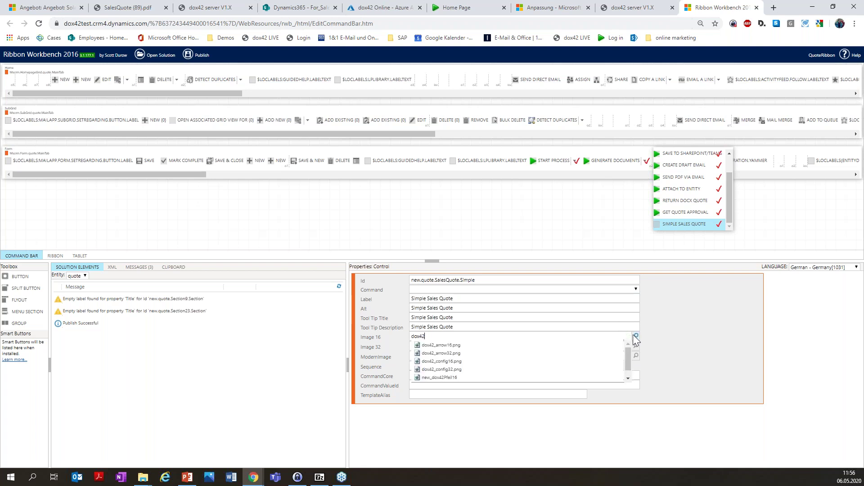
pyautogui.click(458, 346)
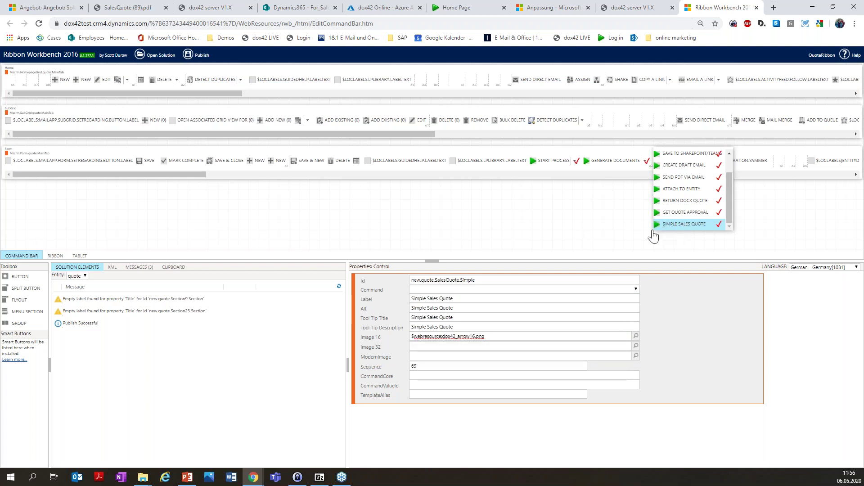
# Copy the 16-pixel image reference to the button's modern image, and set its 32-pixel image to $webresource:dox42_arrow32.png
pyautogui.moveTo(493, 336); pyautogui.dragTo(372, 339)
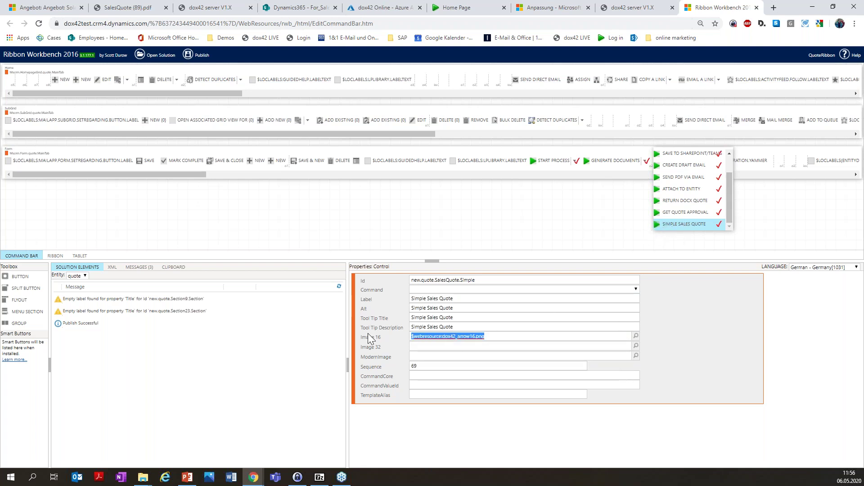
pyautogui.hotkey('ctrl', 'c')
pyautogui.click(455, 345)
pyautogui.hotkey('ctrl', 'v')
pyautogui.hotkey('ctrl', 'v')
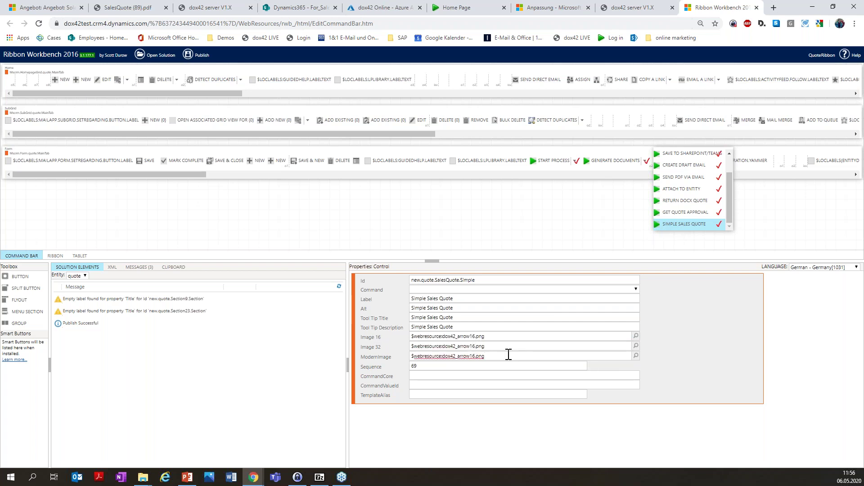
pyautogui.moveTo(477, 346); pyautogui.dragTo(471, 346)
pyautogui.write('32')
pyautogui.click(730, 323)
# Add a new command to the quote entity's solution elements and set its ID to new.quote.Command.Salesquote.Simple
pyautogui.click(90, 270)
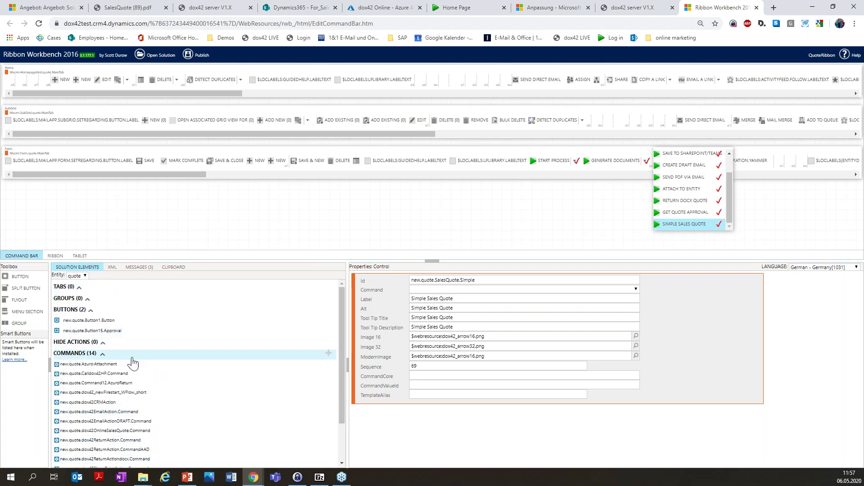
pyautogui.click(329, 354)
pyautogui.click(484, 280)
pyautogui.hotkey('shift', 'Left')
pyautogui.hotkey('shift', 'Left')
pyautogui.hotkey('shift', 'Left')
pyautogui.hotkey('shift', 'Left')
pyautogui.hotkey('shift', 'Left')
pyautogui.hotkey('shift', 'Left')
pyautogui.hotkey('shift', 'Left')
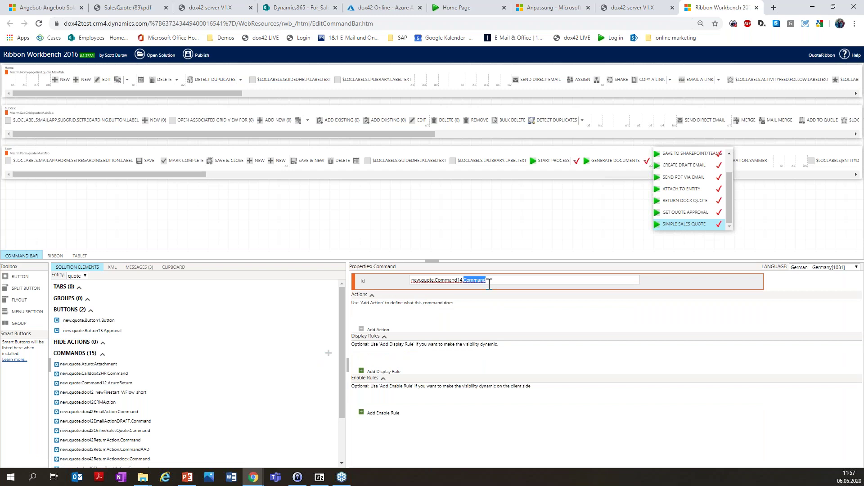
pyautogui.write('Salesquote.Simple')
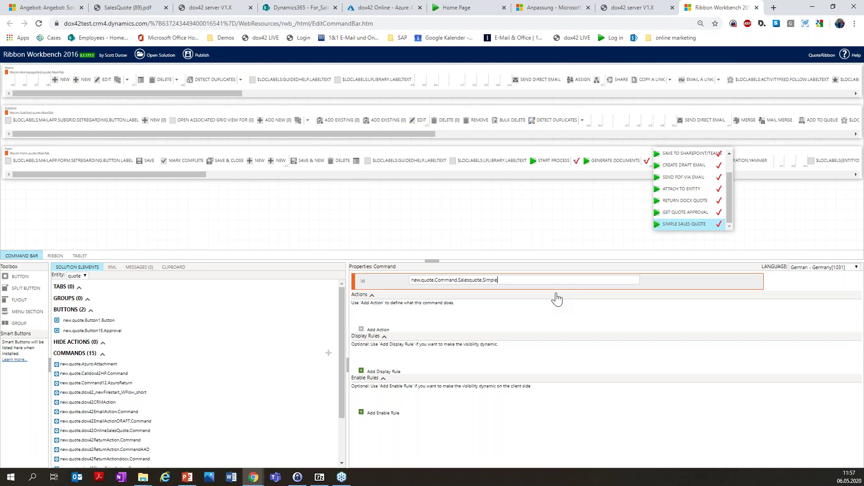
# Add a custom JavaScript action to the command with library dox42_adal.js and function name isNaN
pyautogui.click(385, 334)
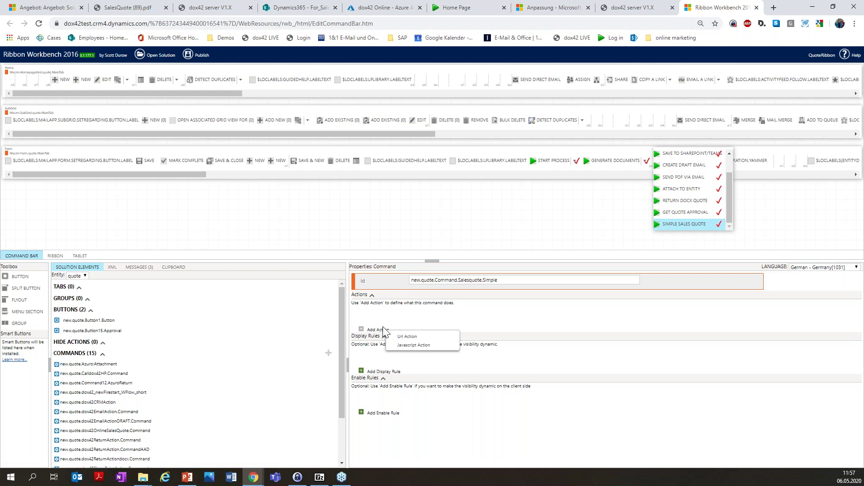
pyautogui.click(431, 347)
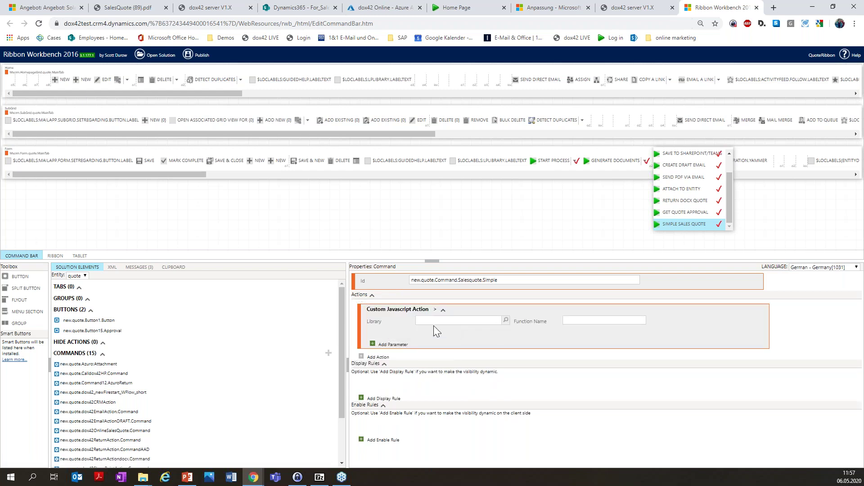
pyautogui.click(477, 321)
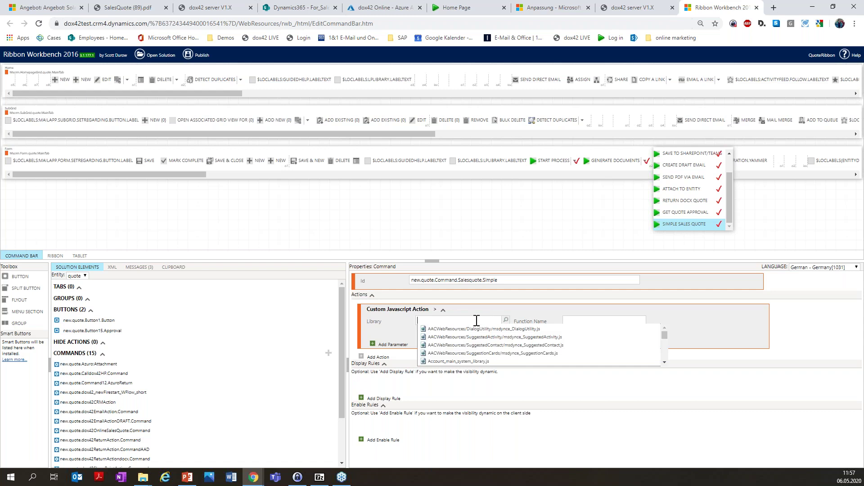
pyautogui.write('dox42')
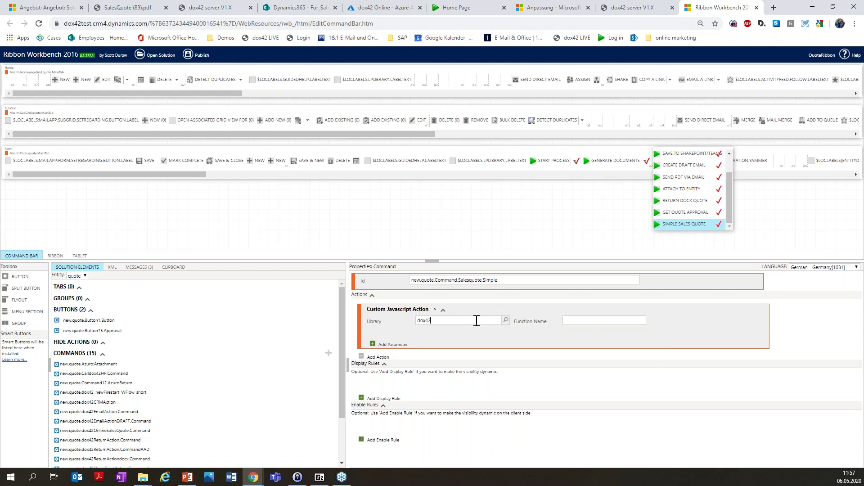
pyautogui.click(506, 321)
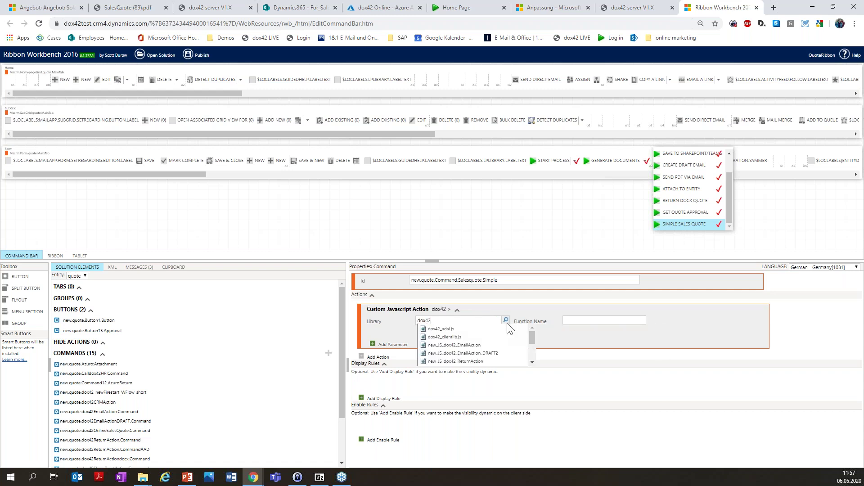
pyautogui.click(452, 329)
pyautogui.click(571, 320)
pyautogui.write('isNaN')
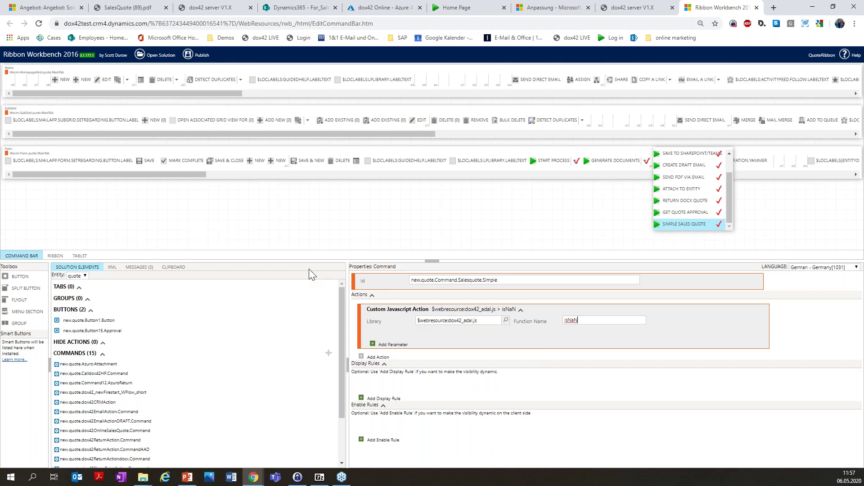
pyautogui.click(393, 344)
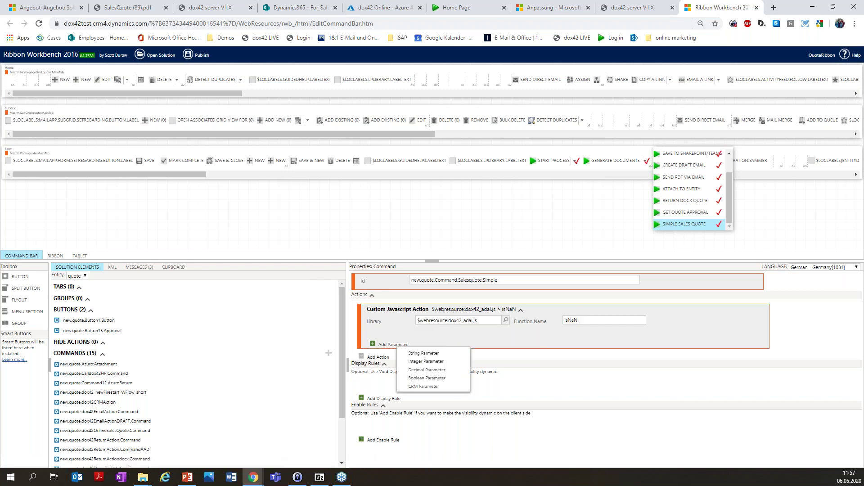
# Add a second custom JavaScript action to the command with library dox42_clientlib.js and function name generateFile
pyautogui.click(377, 357)
pyautogui.click(404, 373)
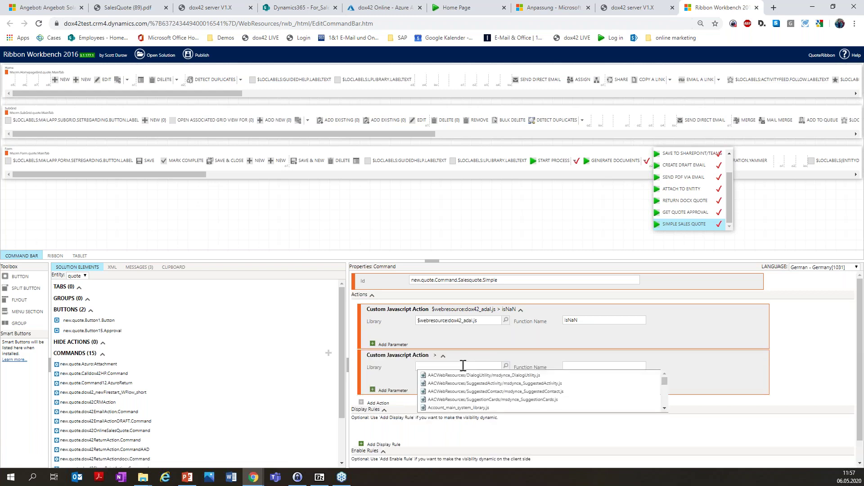
pyautogui.write('dox42')
pyautogui.click(506, 364)
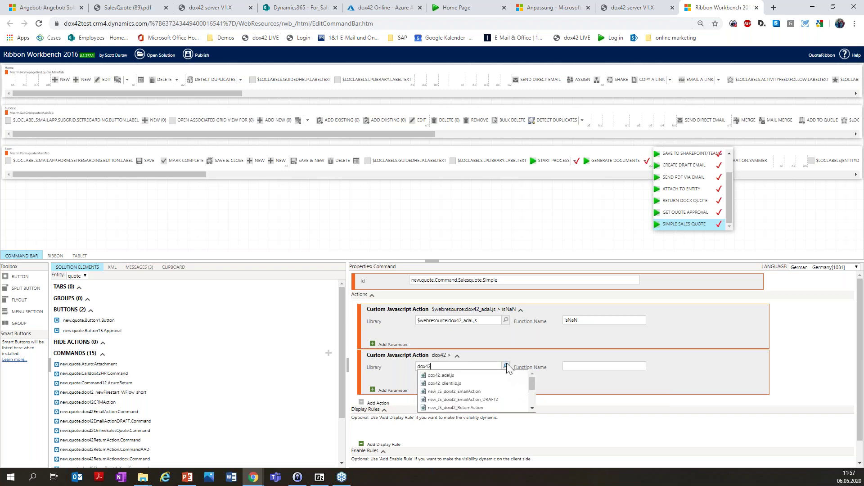
pyautogui.click(509, 383)
pyautogui.click(581, 366)
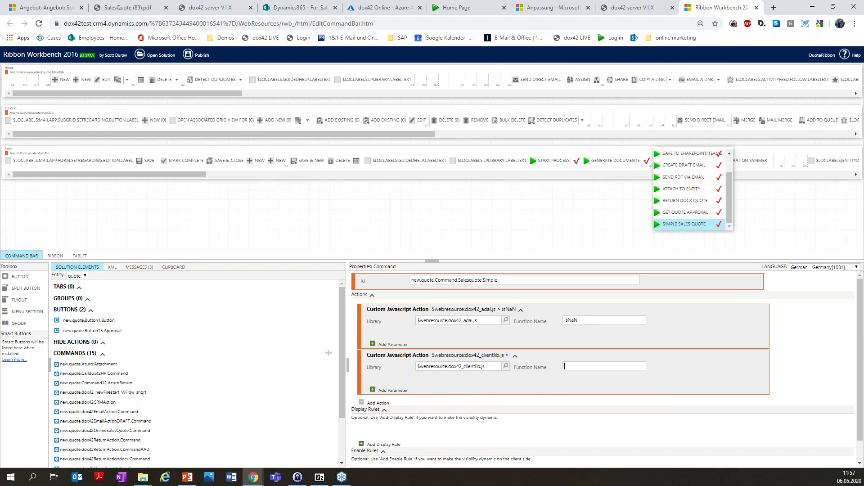
pyautogui.write('generateFile')
# Add a string parameter with value SalesQuote_Simple to the generateFile action, checking the name against the dox42 template configurations
pyautogui.click(383, 392)
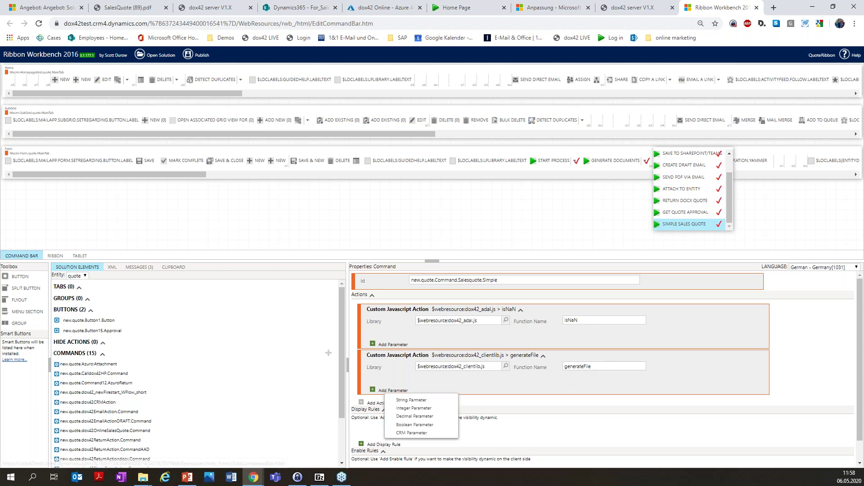
pyautogui.click(433, 401)
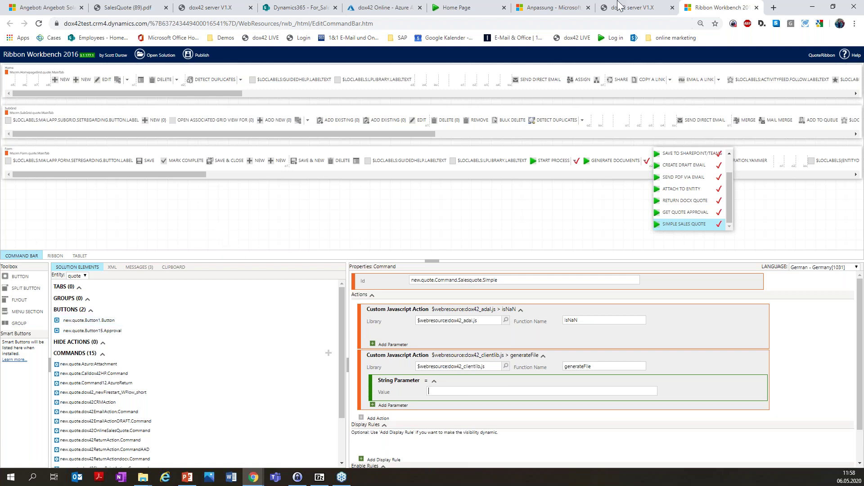
pyautogui.click(554, 7)
pyautogui.click(155, 57)
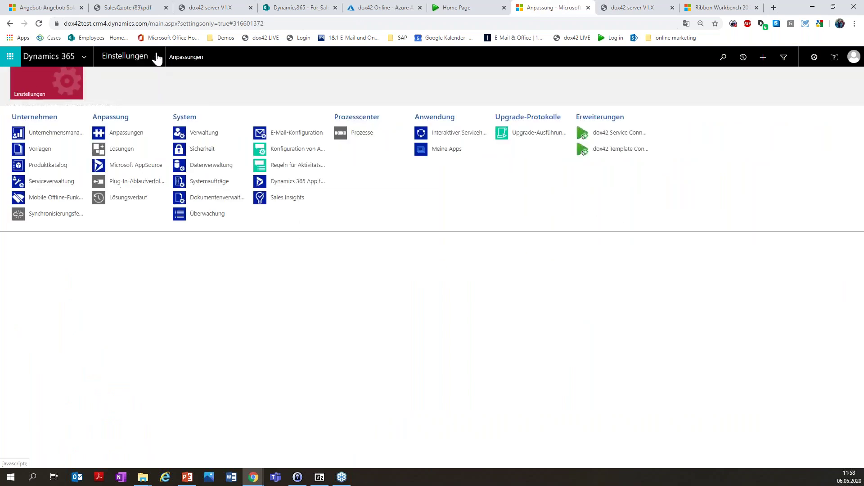
pyautogui.click(603, 150)
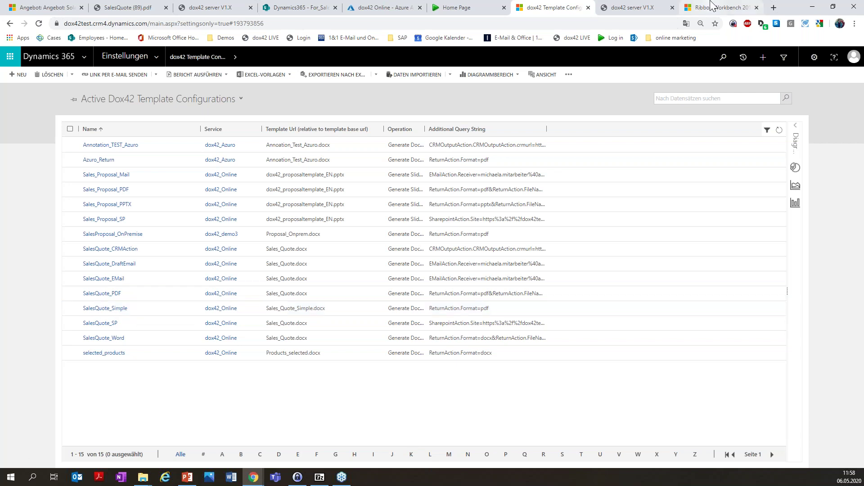
pyautogui.click(721, 7)
pyautogui.press('BackSpace')
pyautogui.write('a')
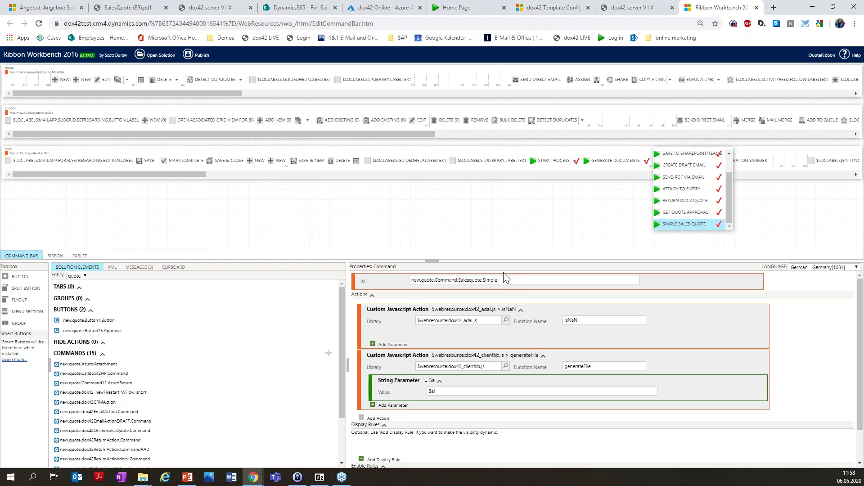
pyautogui.write('lesQuote_Simple')
pyautogui.click(564, 5)
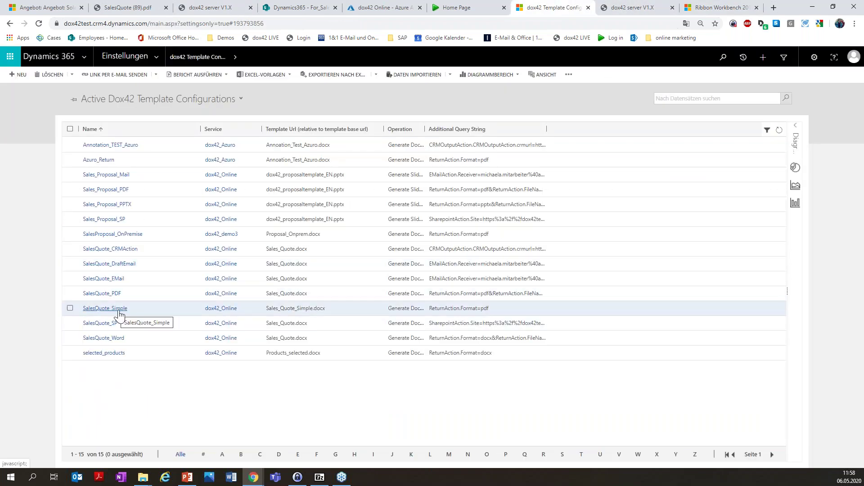
pyautogui.click(718, 7)
# Add a CRM parameter with value SelectedControlSelectedItemIds to the generateFile action
pyautogui.click(396, 407)
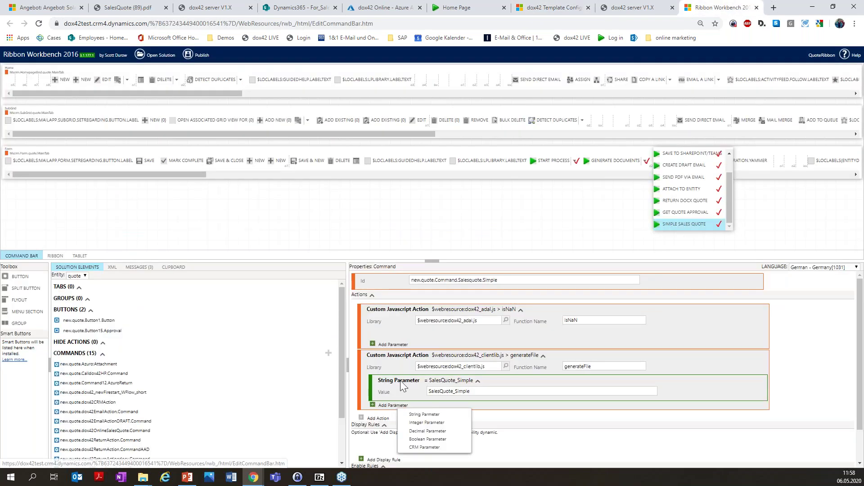
pyautogui.click(431, 448)
pyautogui.scroll(-2, 702, 370)
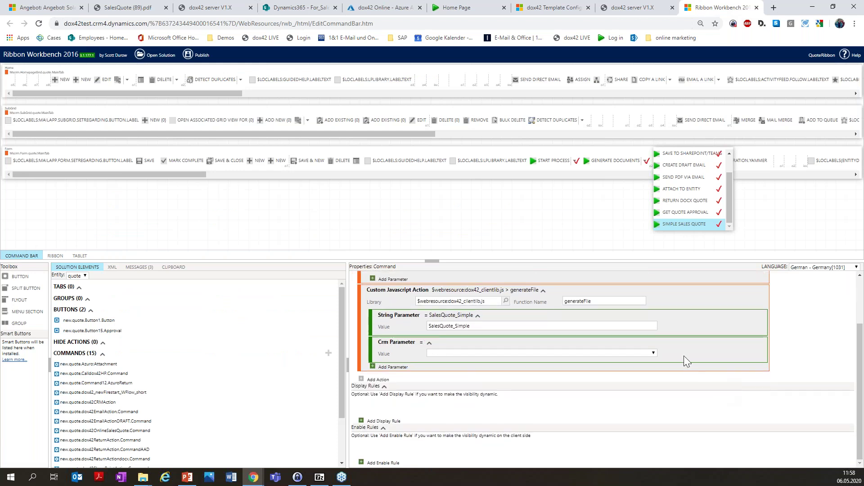
pyautogui.click(656, 352)
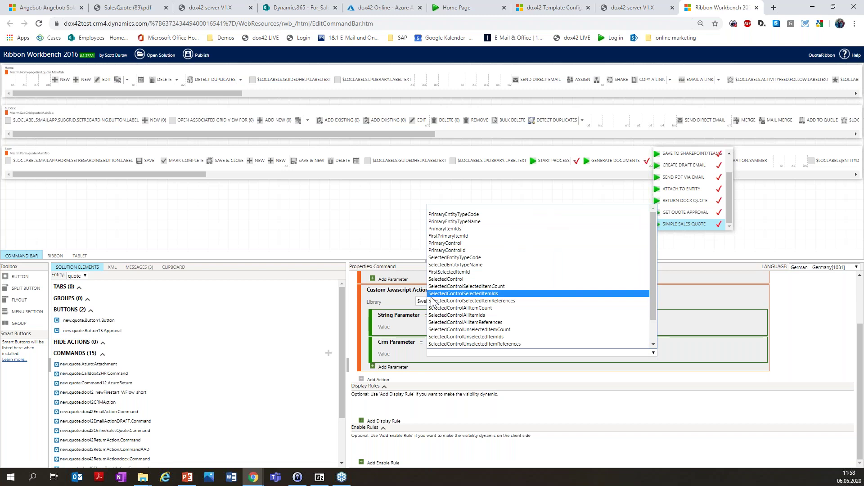
pyautogui.click(528, 292)
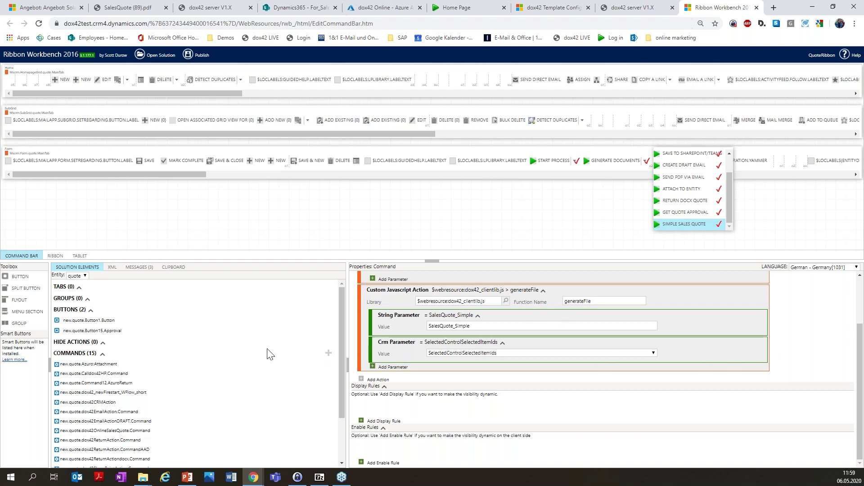
# Assign the command new.quote.Command.Salesquote.Simple to the Simple Sales Quote button and publish the ribbon solution
pyautogui.click(684, 227)
pyautogui.click(554, 288)
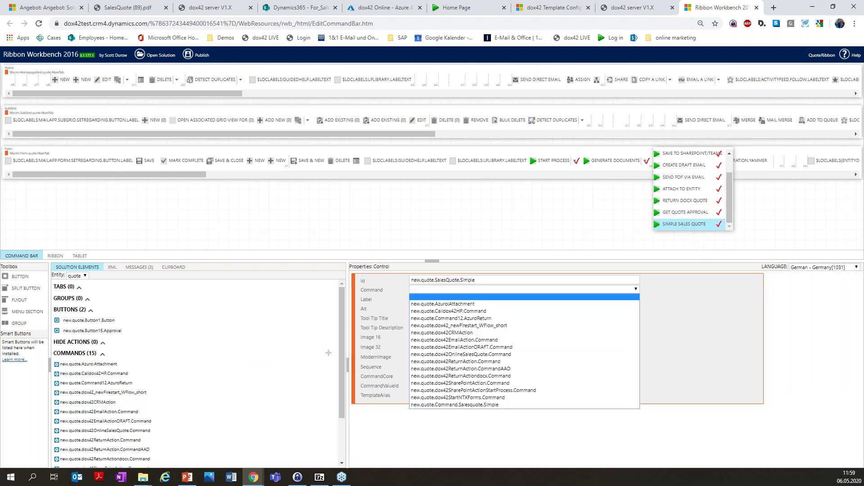
pyautogui.click(497, 405)
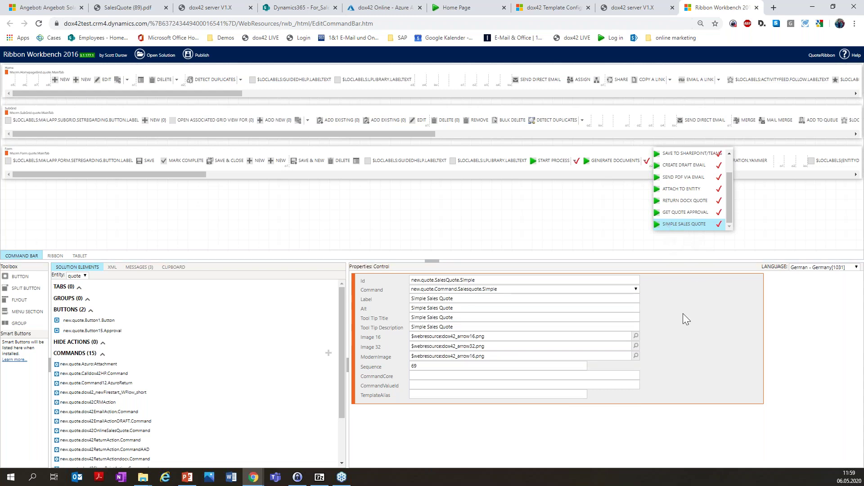
pyautogui.click(188, 56)
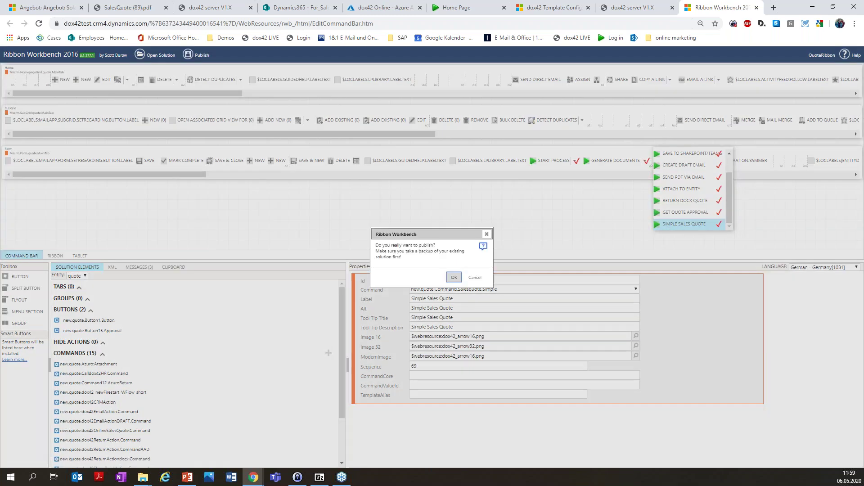
pyautogui.press('Return')
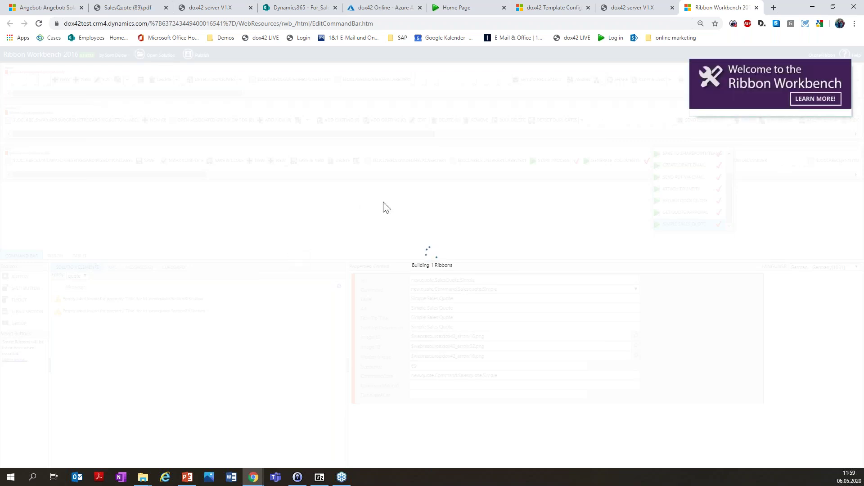
pyautogui.click(562, 7)
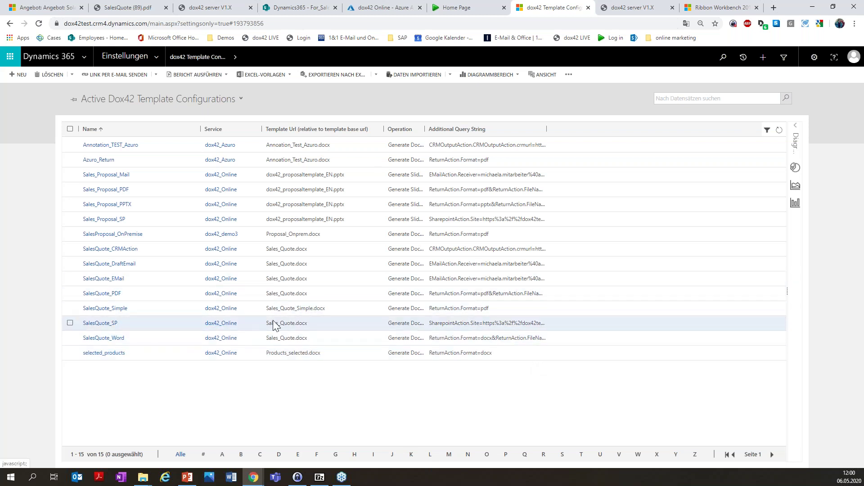
pyautogui.click(729, 6)
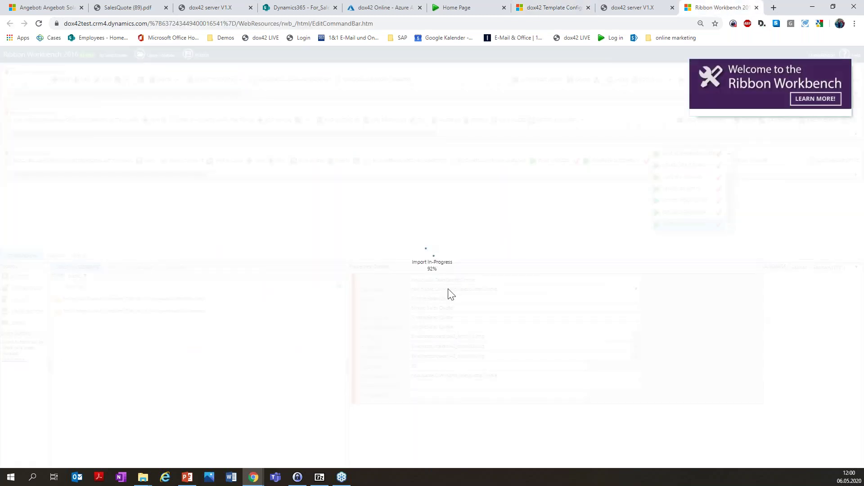
pyautogui.click(545, 7)
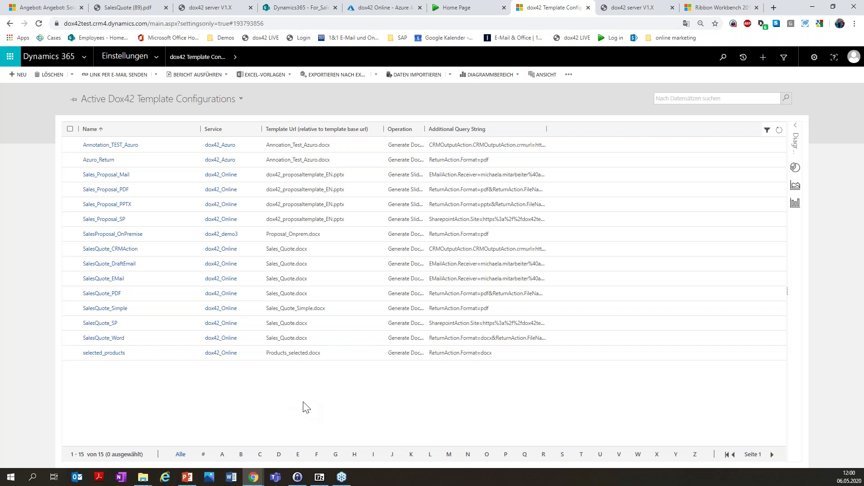
pyautogui.click(742, 8)
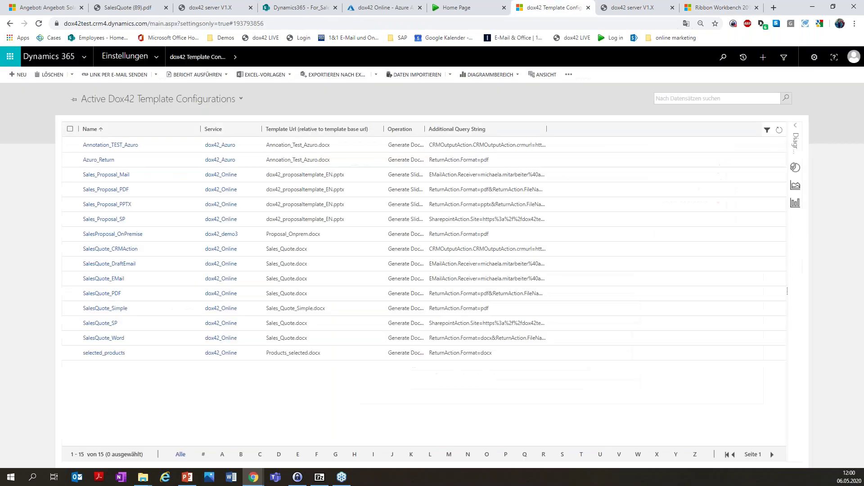
pyautogui.click(548, 5)
pyautogui.click(749, 6)
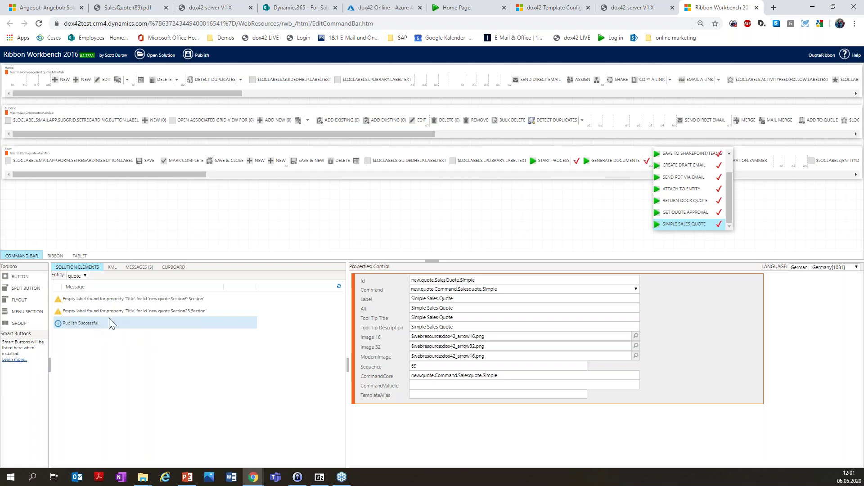
# Reload the Solar Panels quote in Dynamics 365 and generate its Simple Sales Quote document, selecting the account for sign-in
pyautogui.click(60, 6)
pyautogui.click(126, 24)
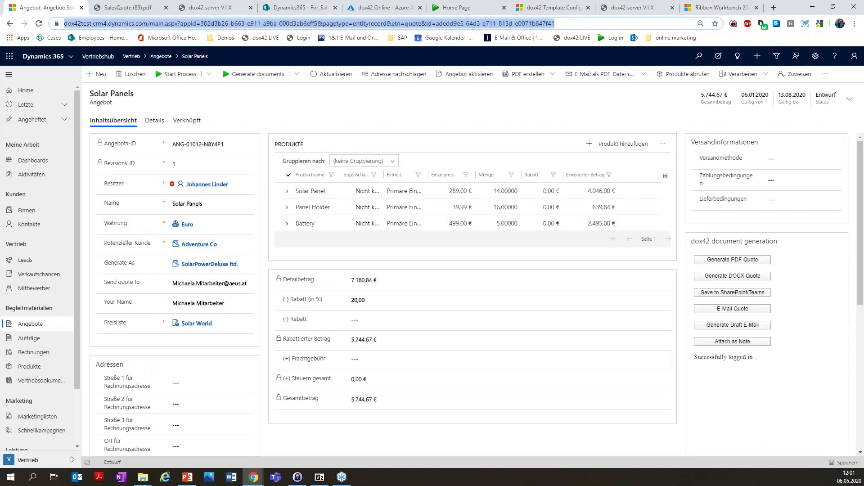
pyautogui.press('Return')
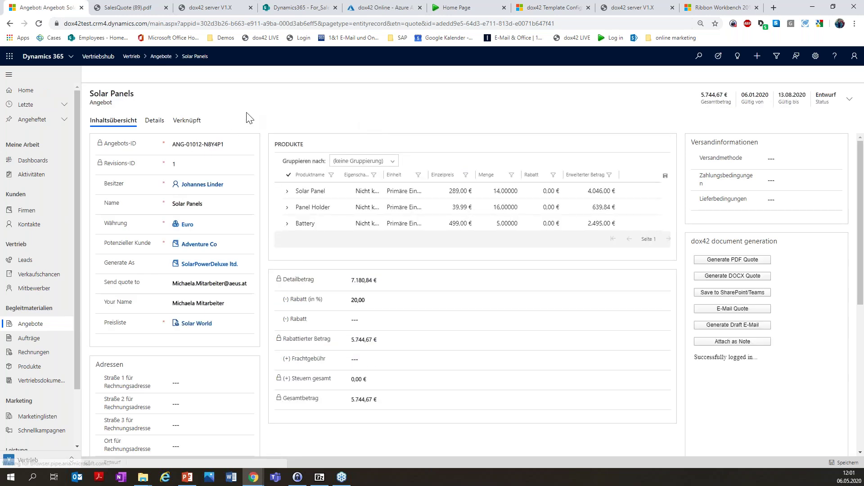
pyautogui.click(297, 75)
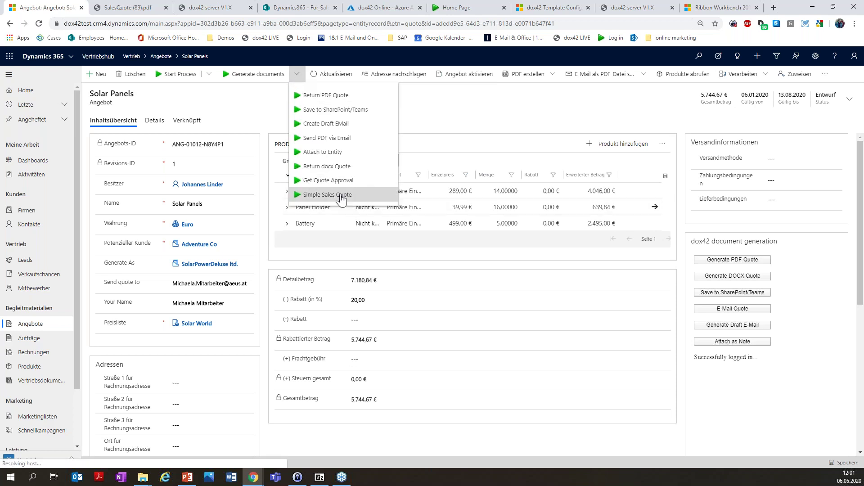
pyautogui.click(341, 201)
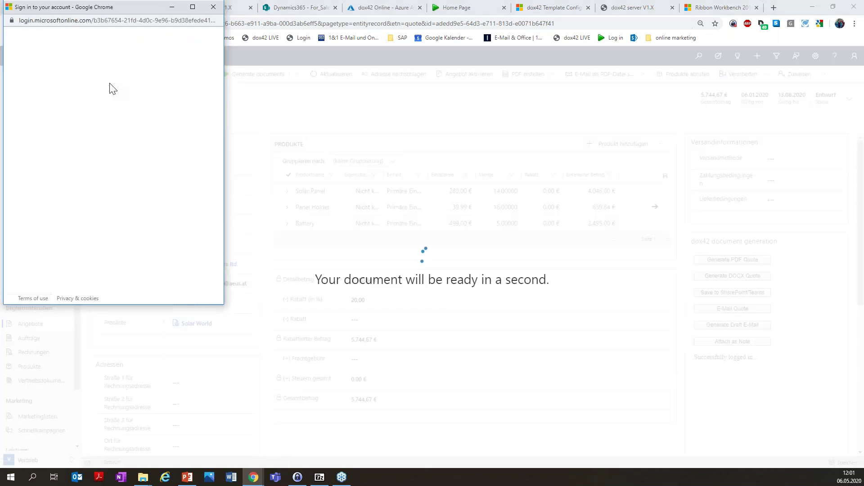
pyautogui.click(107, 98)
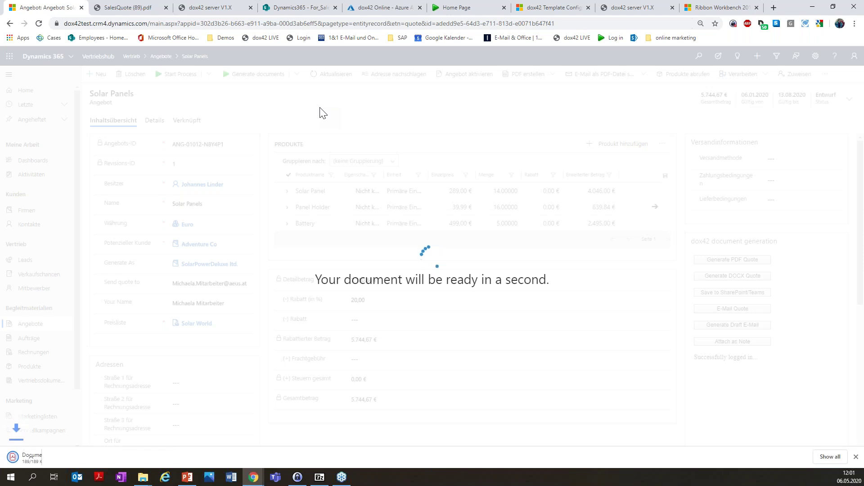
# Open the downloaded sales quote PDF and review its cover page and product price table
pyautogui.click(50, 463)
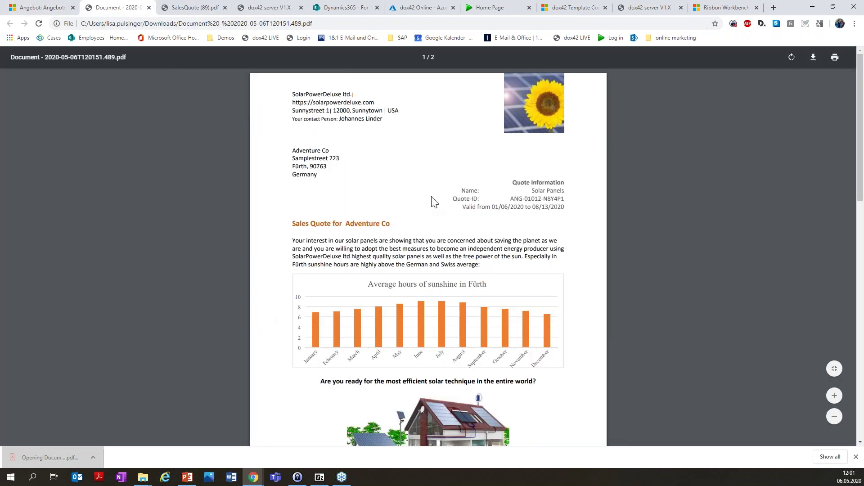
pyautogui.moveTo(860, 193); pyautogui.dragTo(852, 360)
pyautogui.scroll(-3, 841, 393)
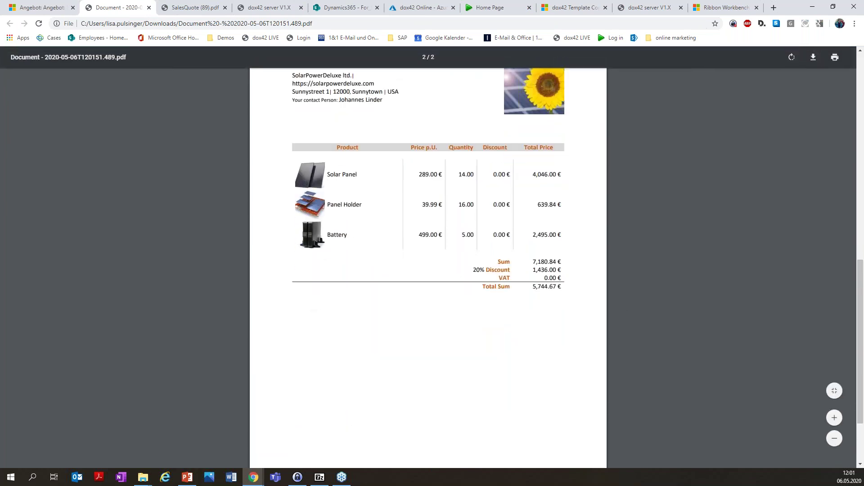
pyautogui.moveTo(860, 358); pyautogui.dragTo(856, 49)
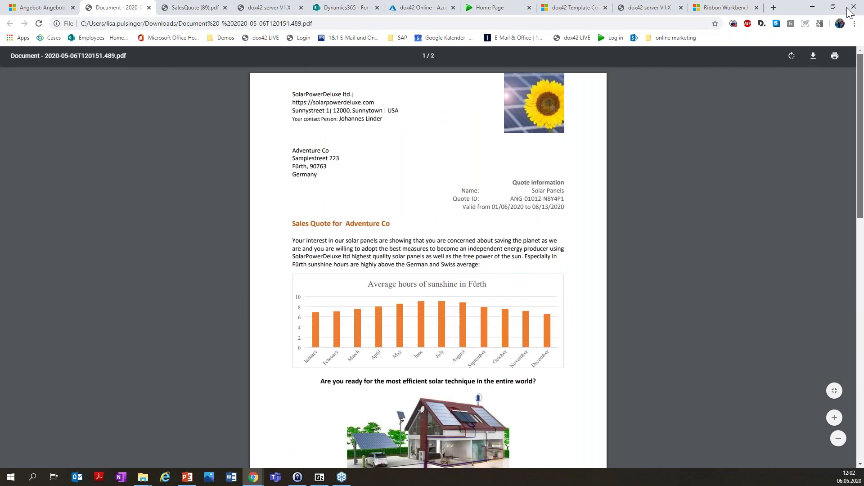